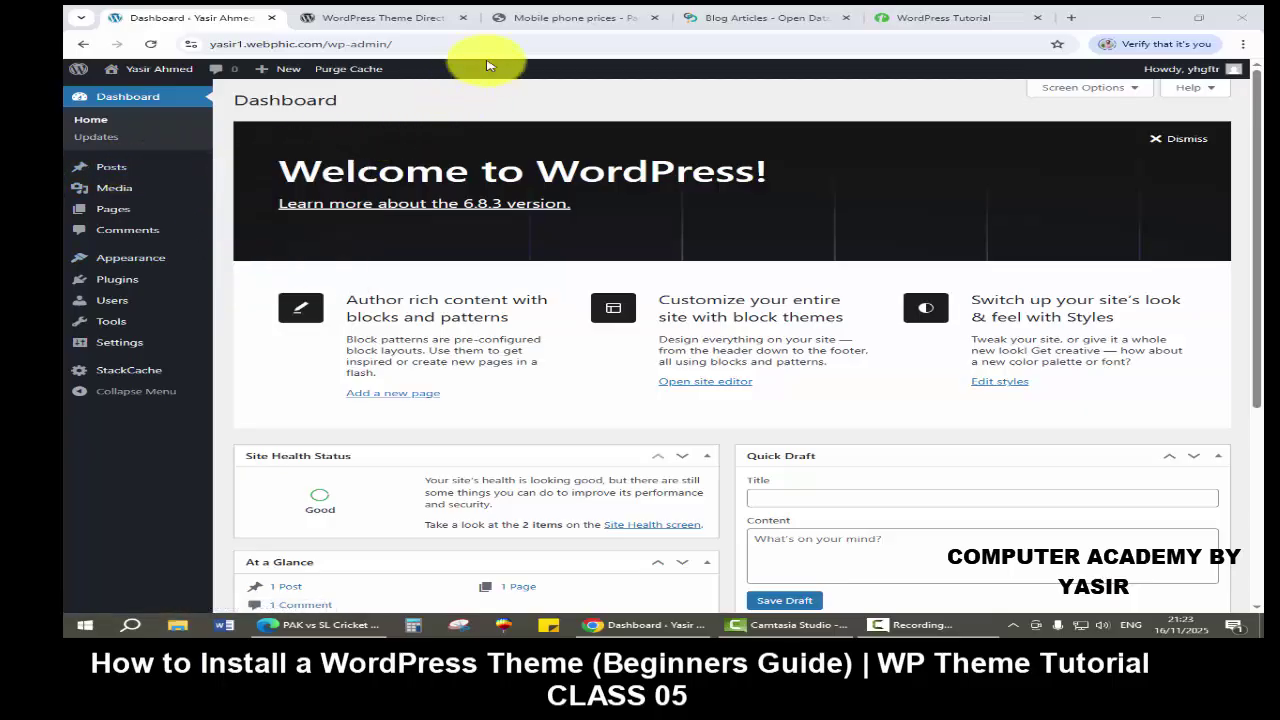
# Examine the layout of the What Mobile homepage, including its search field, phone listings, brand sidebar and footer
pyautogui.click(549, 14)
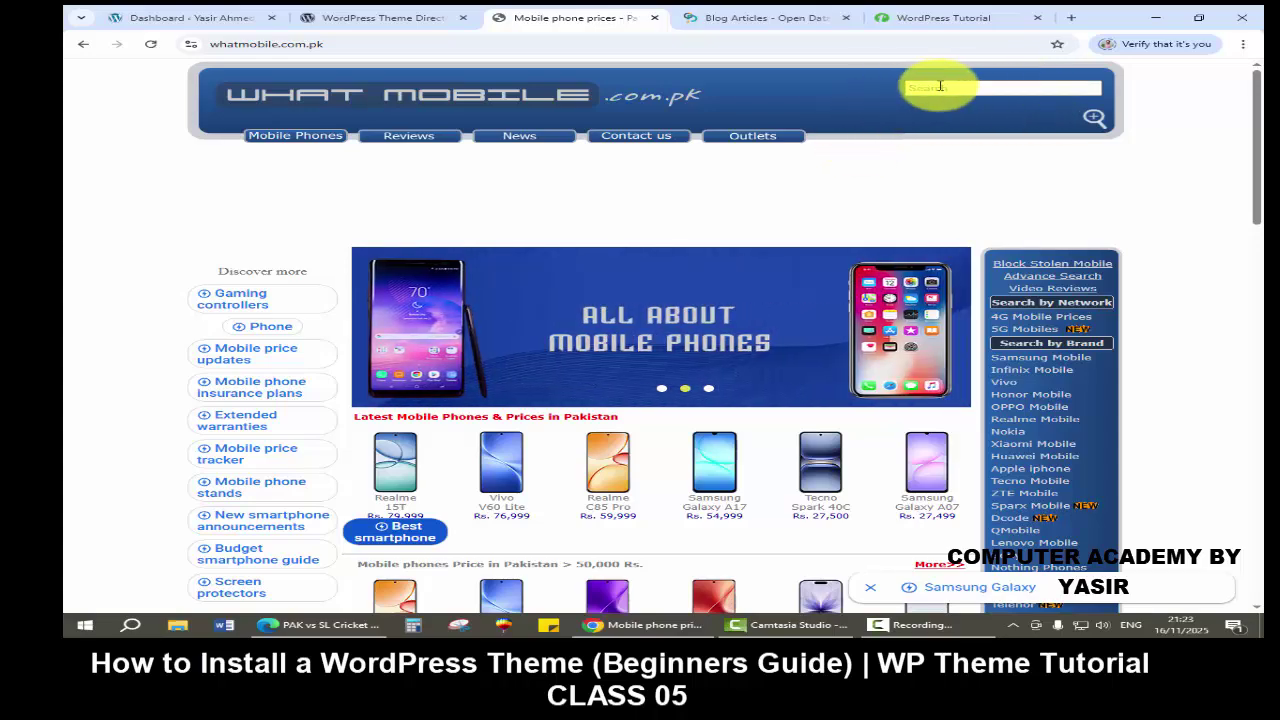
pyautogui.click(940, 88)
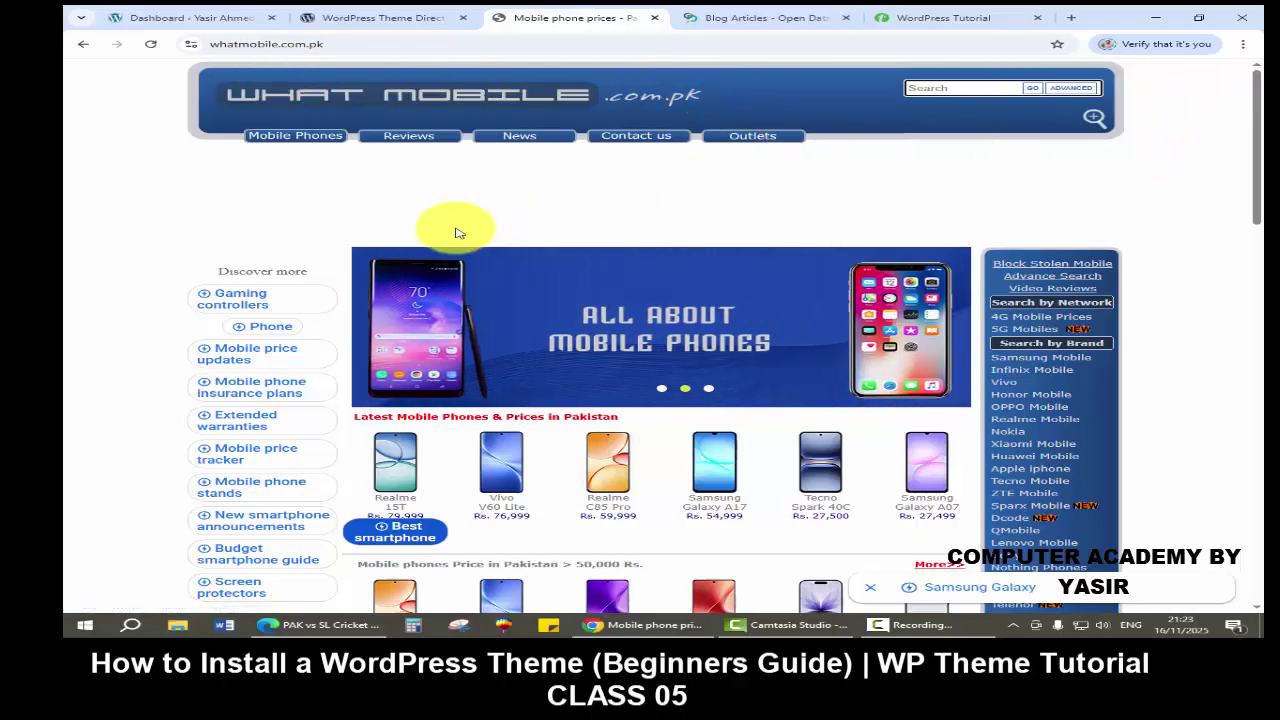
pyautogui.scroll(-1, 177, 306)
pyautogui.scroll(-1, 177, 306)
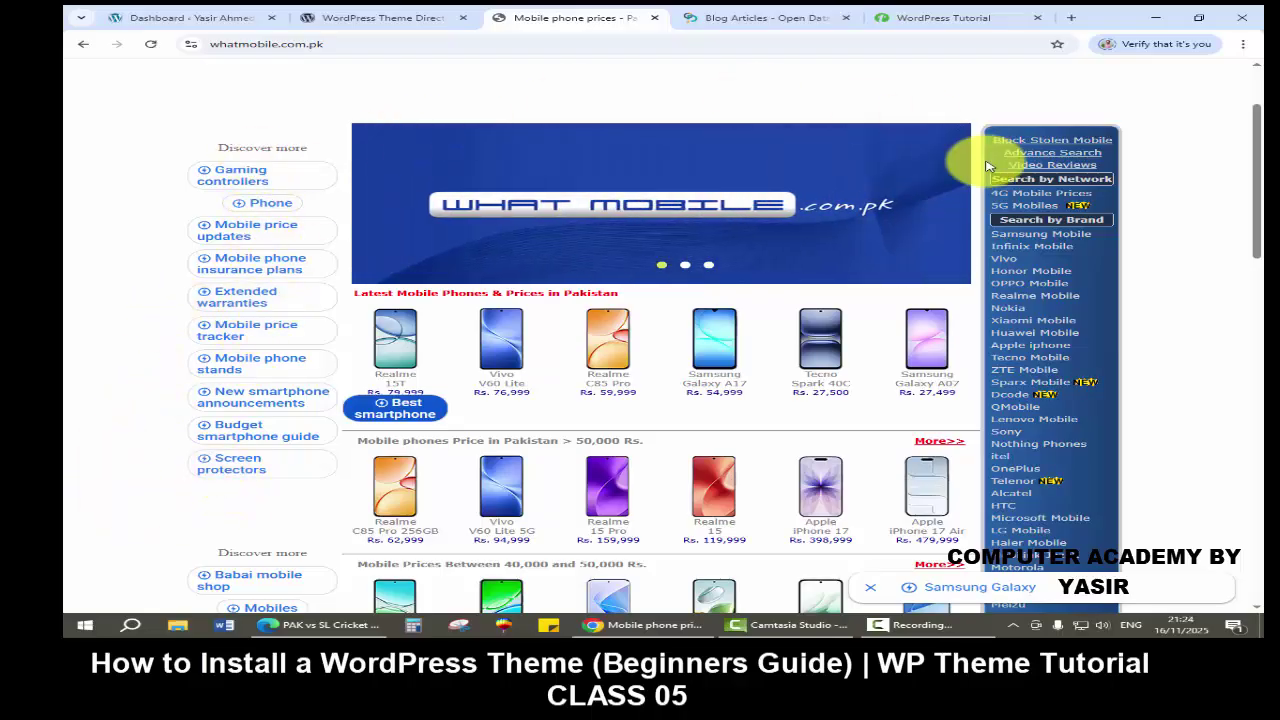
pyautogui.scroll(-10, 1045, 460)
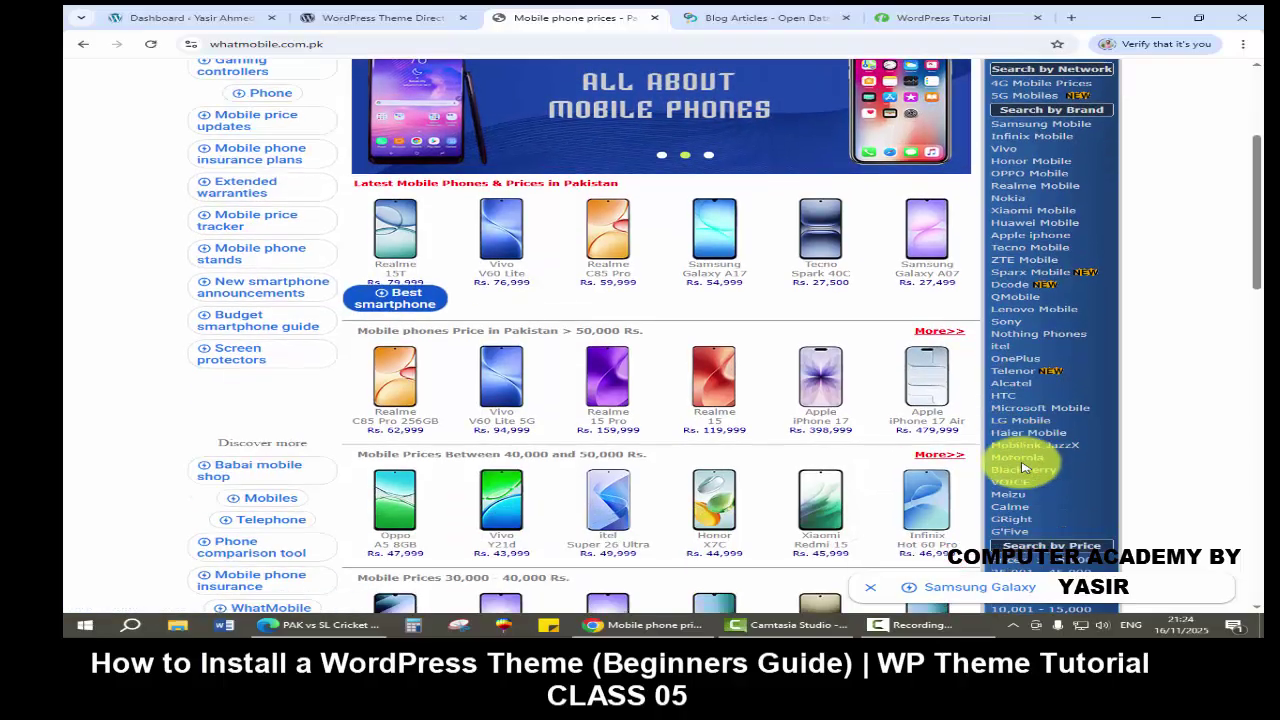
pyautogui.scroll(-5, 1022, 467)
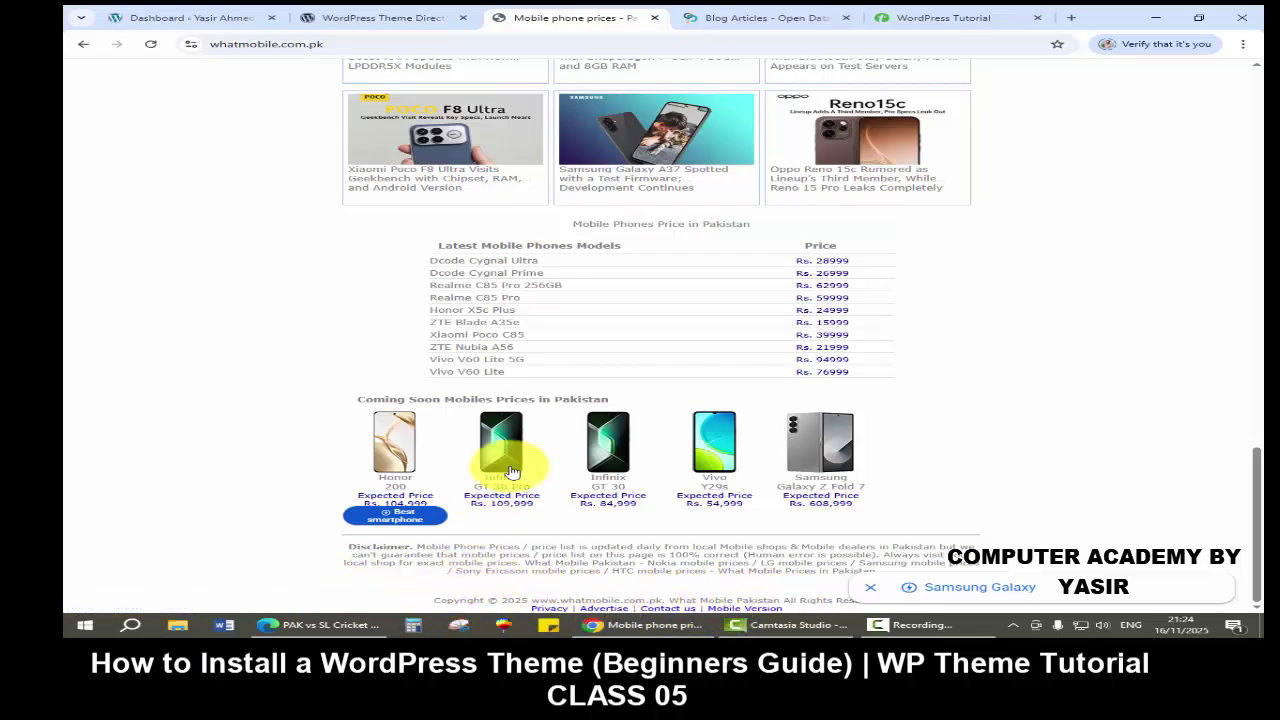
# Examine the Open Data Pakistan blog page, looking over how its article cards are laid out
pyautogui.click(762, 15)
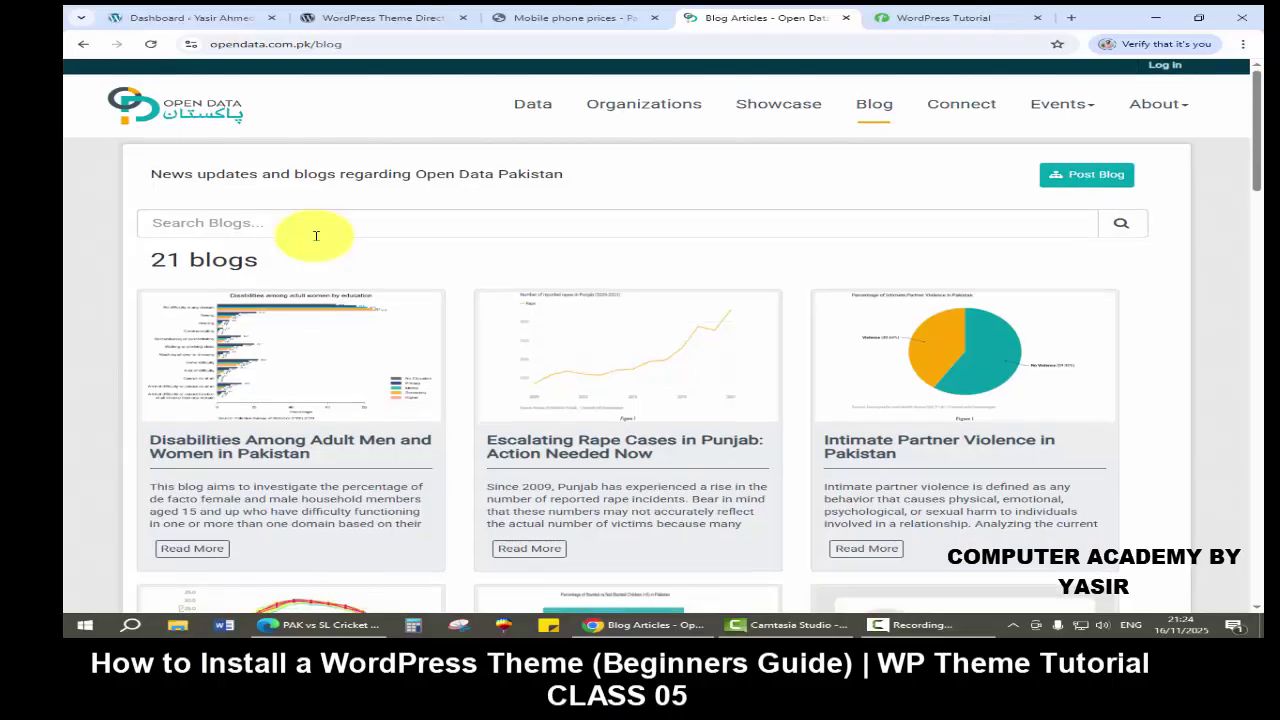
pyautogui.scroll(-2, 91, 229)
pyautogui.scroll(-2, 86, 233)
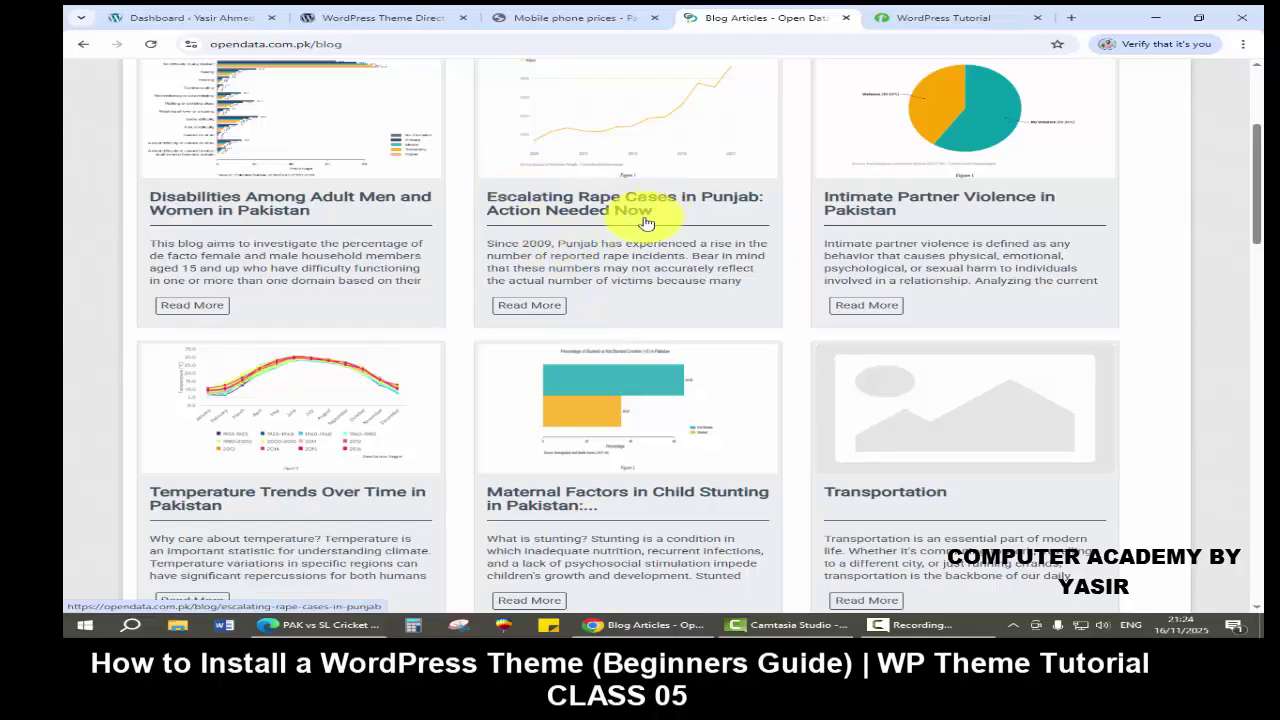
pyautogui.scroll(-2, 586, 266)
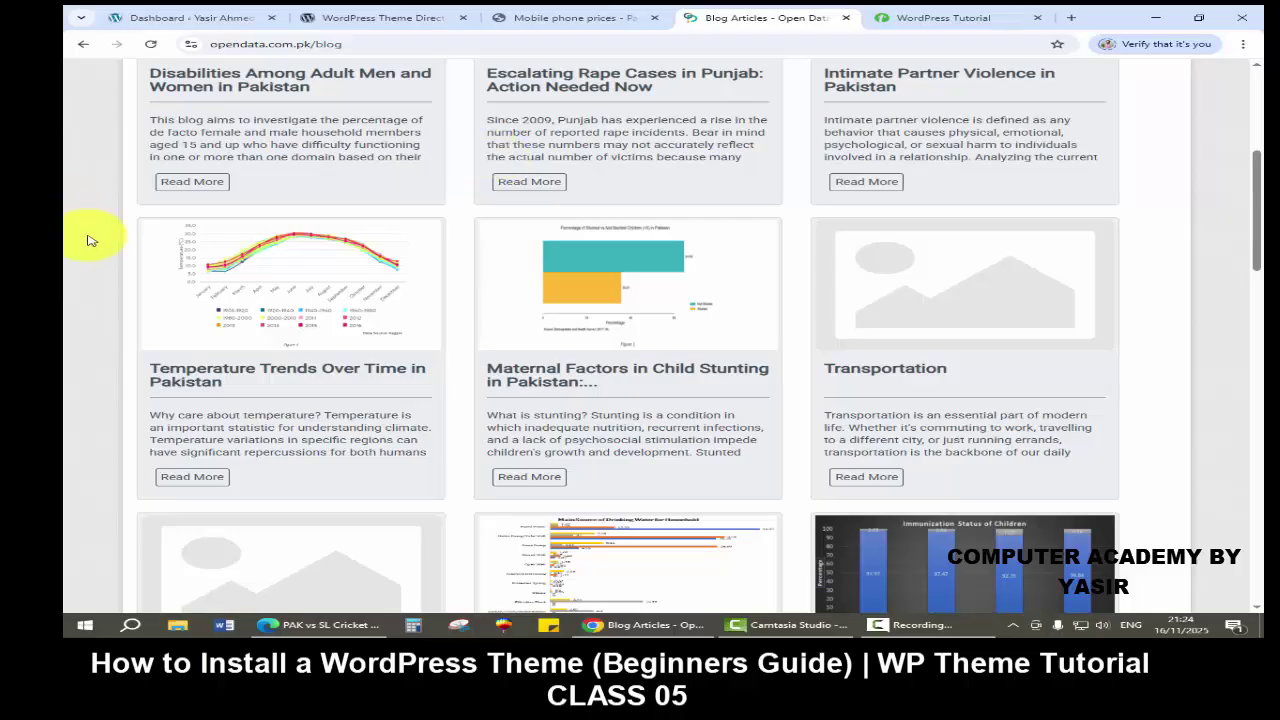
pyautogui.scroll(-4, 101, 309)
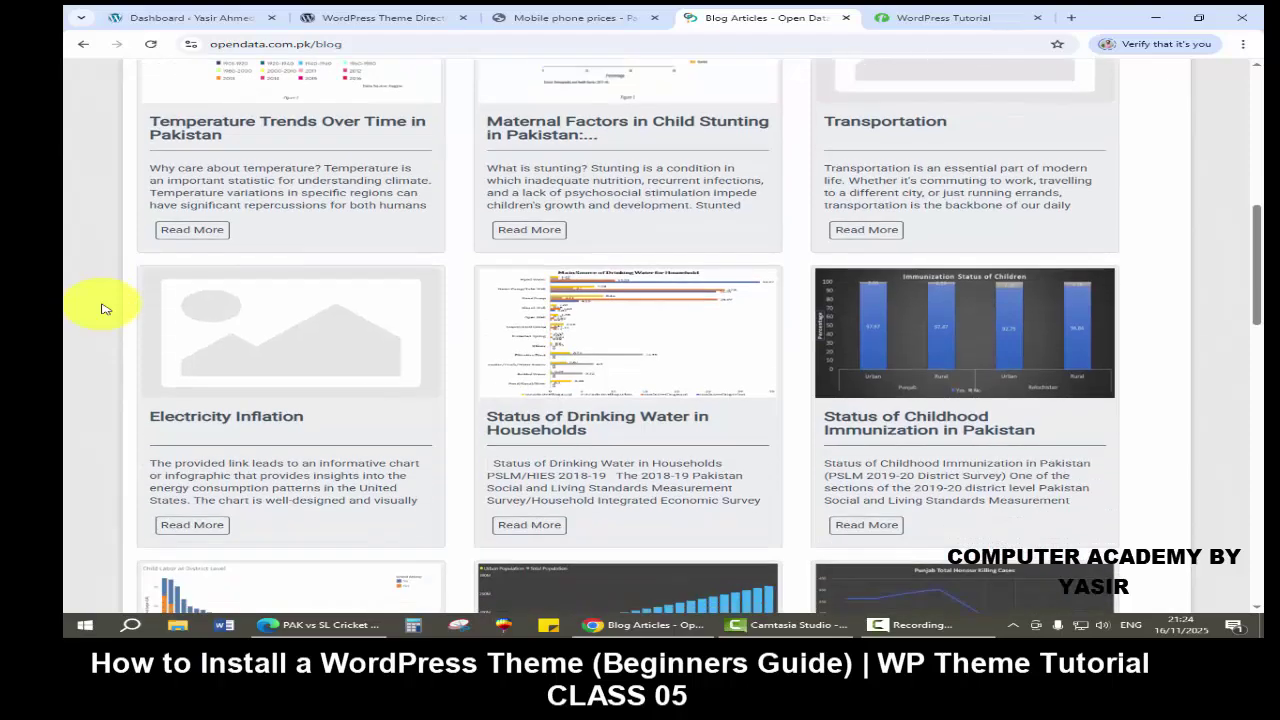
pyautogui.scroll(-2, 86, 406)
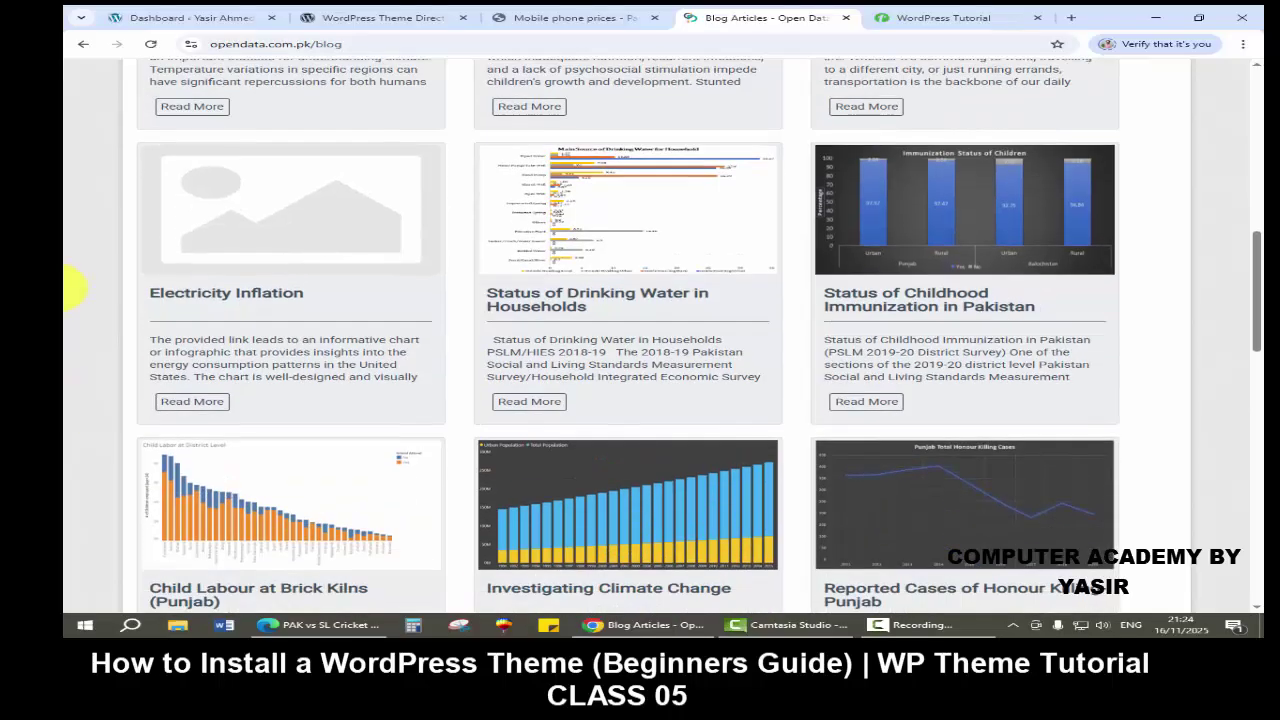
# Show the Tutorialspoint WordPress tutorial, dismiss the Google sign-in prompt and look through the chapter list
pyautogui.click(946, 17)
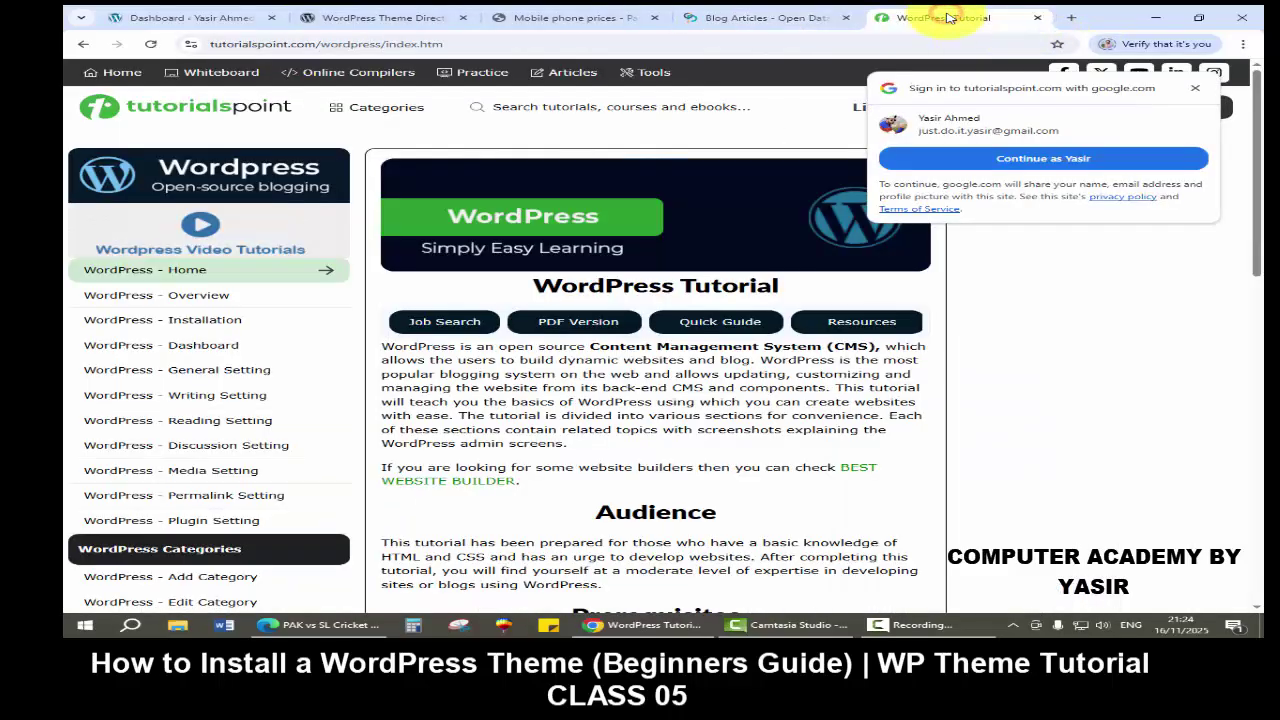
pyautogui.click(1198, 91)
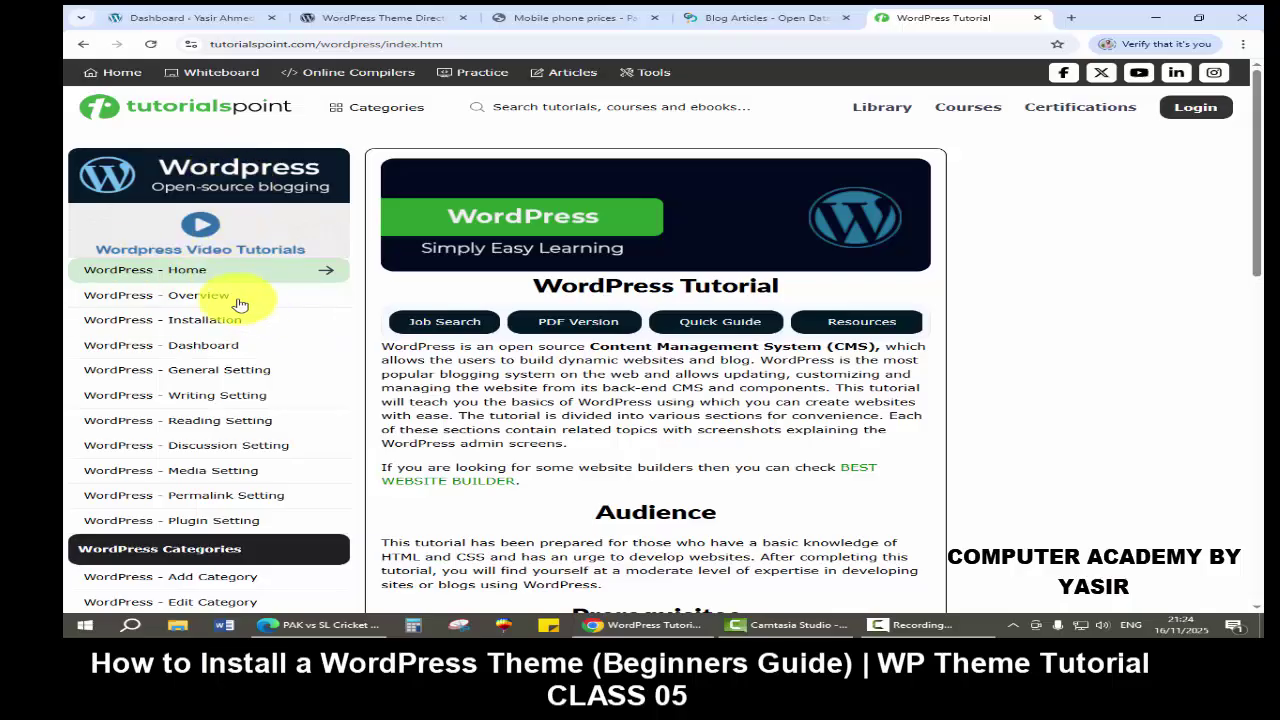
pyautogui.scroll(-1, 202, 318)
pyautogui.scroll(-2, 200, 314)
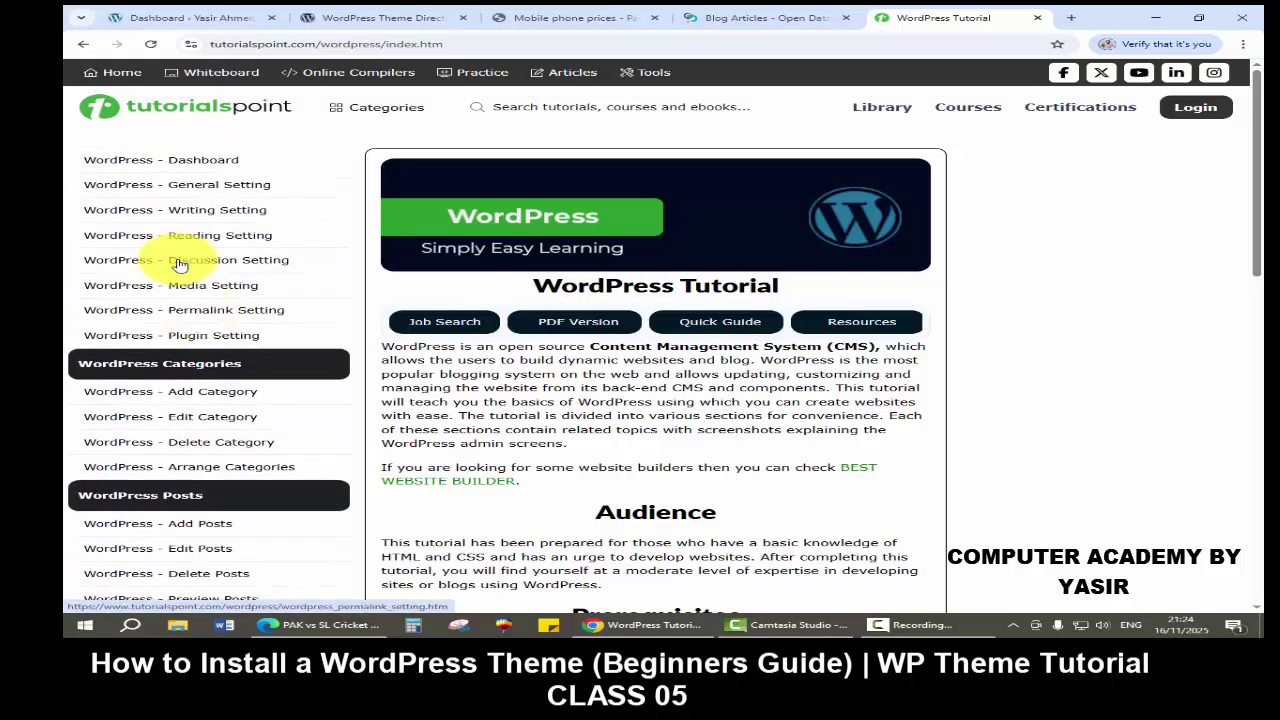
pyautogui.scroll(-3, 178, 268)
pyautogui.scroll(5, 171, 280)
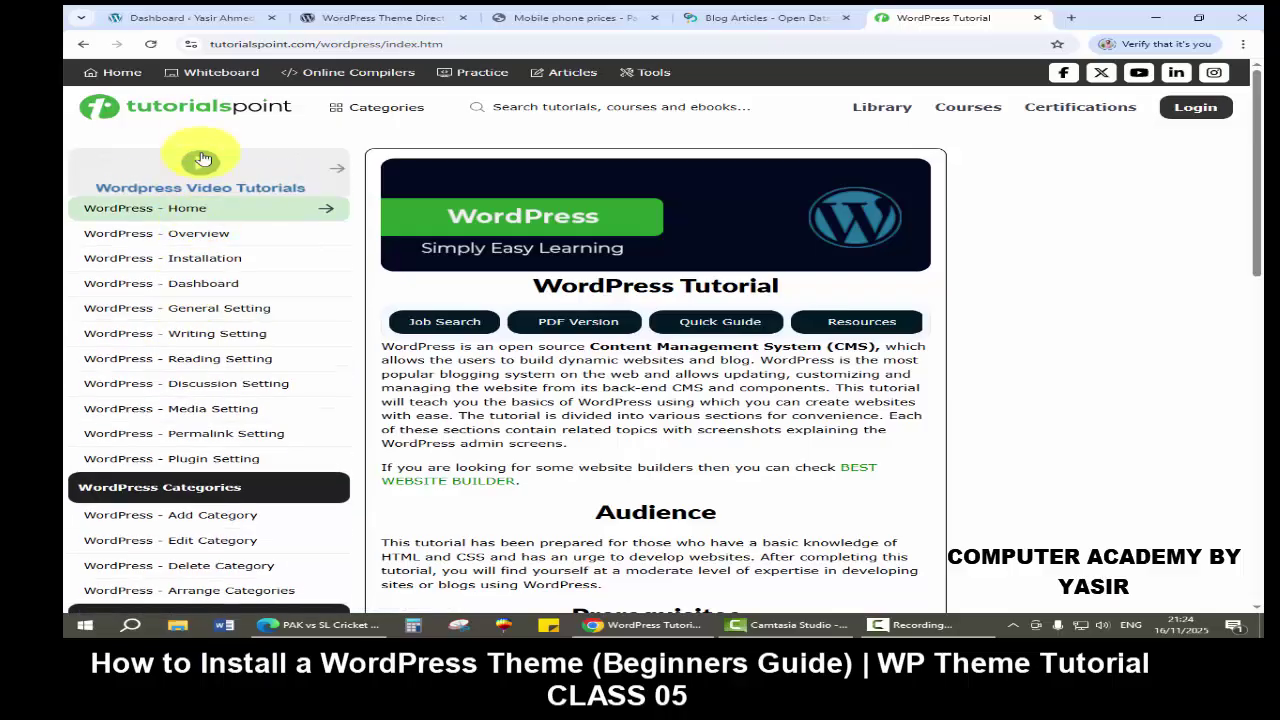
# Examine the tutorial page's header search, main content and footer link sections
pyautogui.click(538, 106)
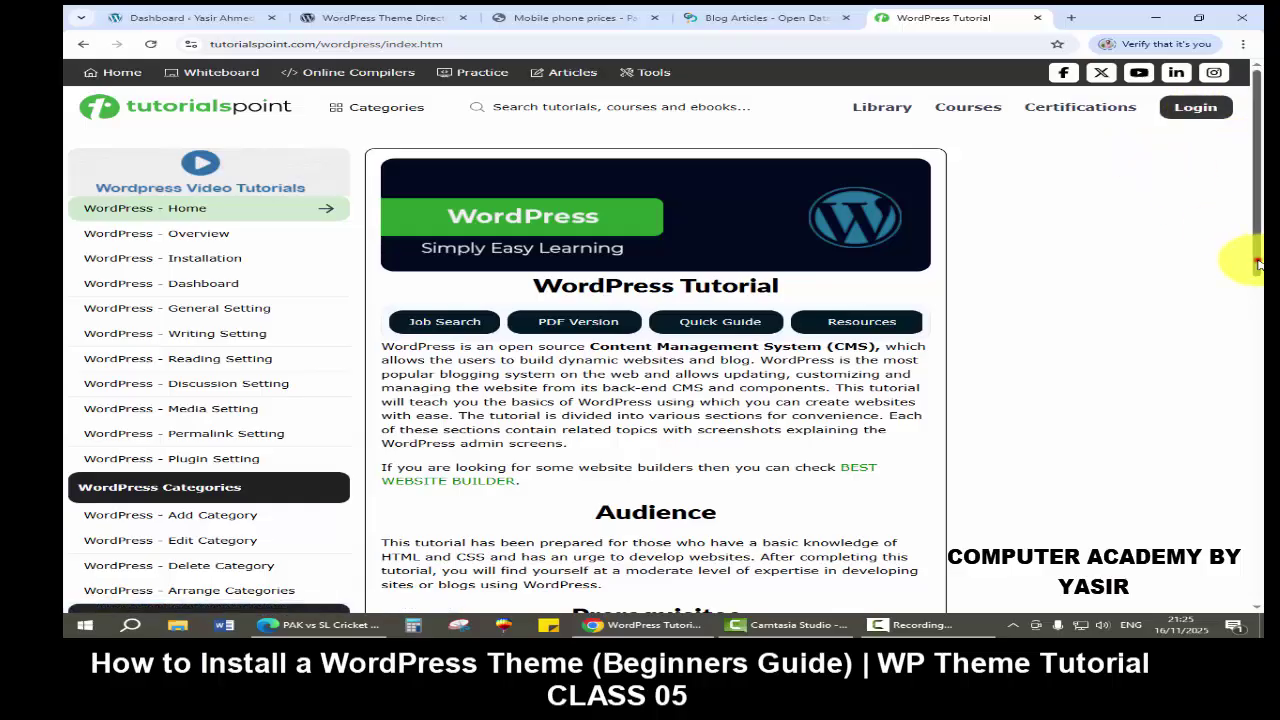
pyautogui.moveTo(1258, 262); pyautogui.dragTo(1199, 544)
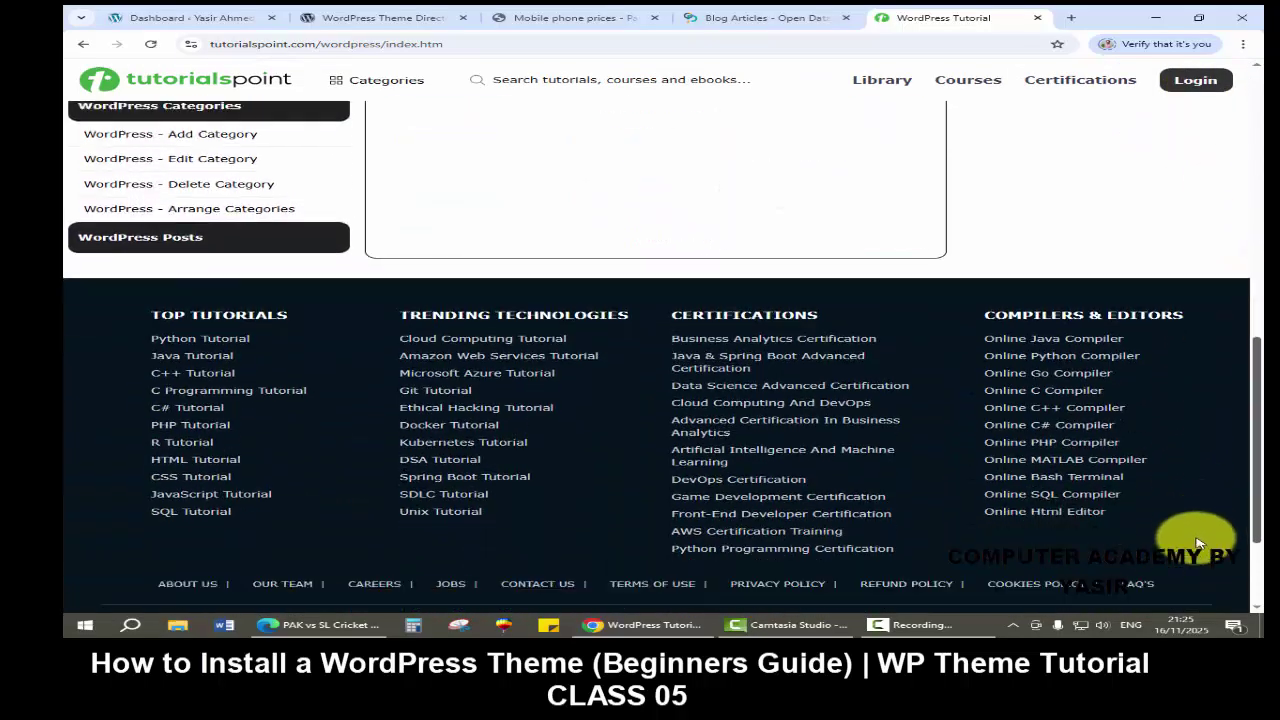
pyautogui.scroll(-3, 1199, 544)
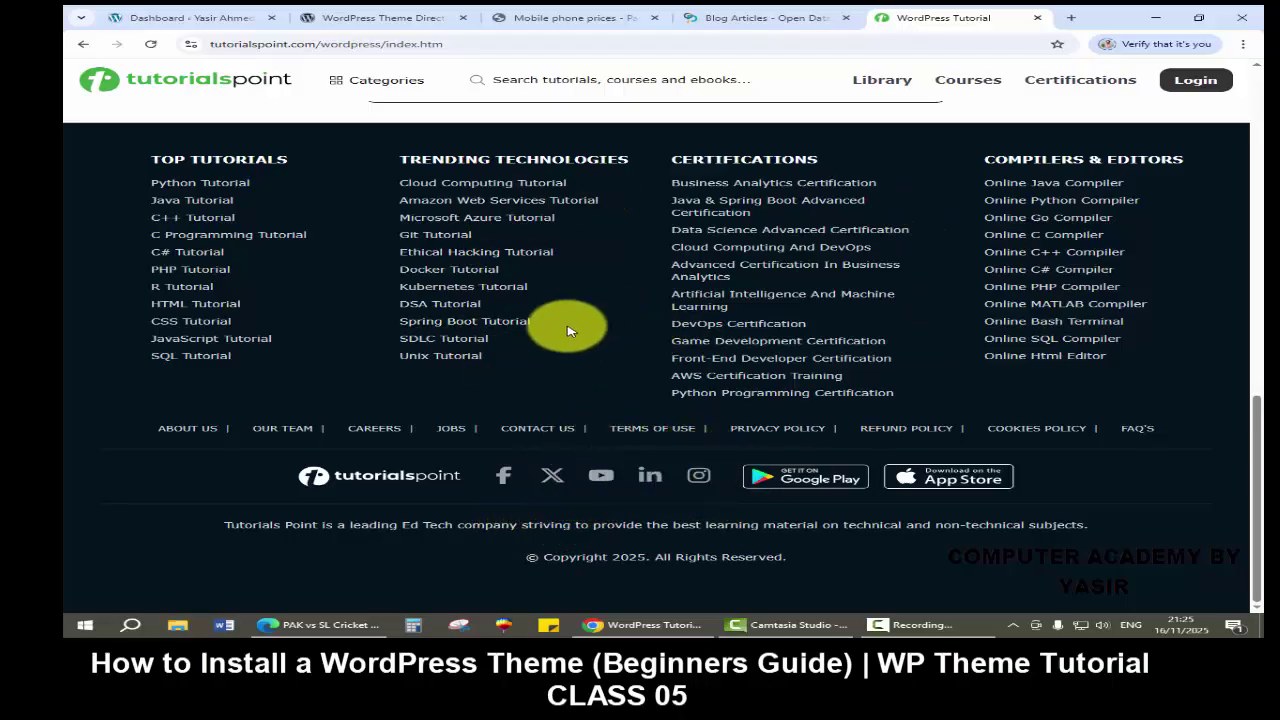
pyautogui.scroll(15, 576, 354)
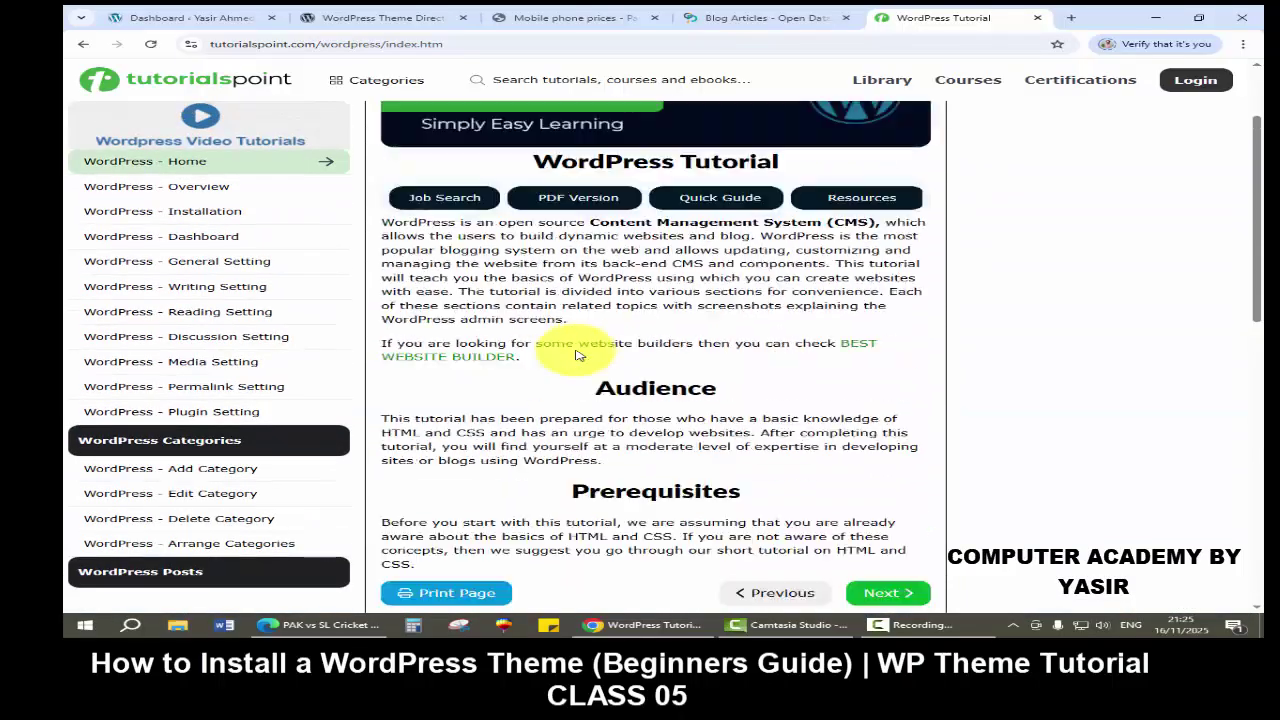
pyautogui.scroll(1, 576, 354)
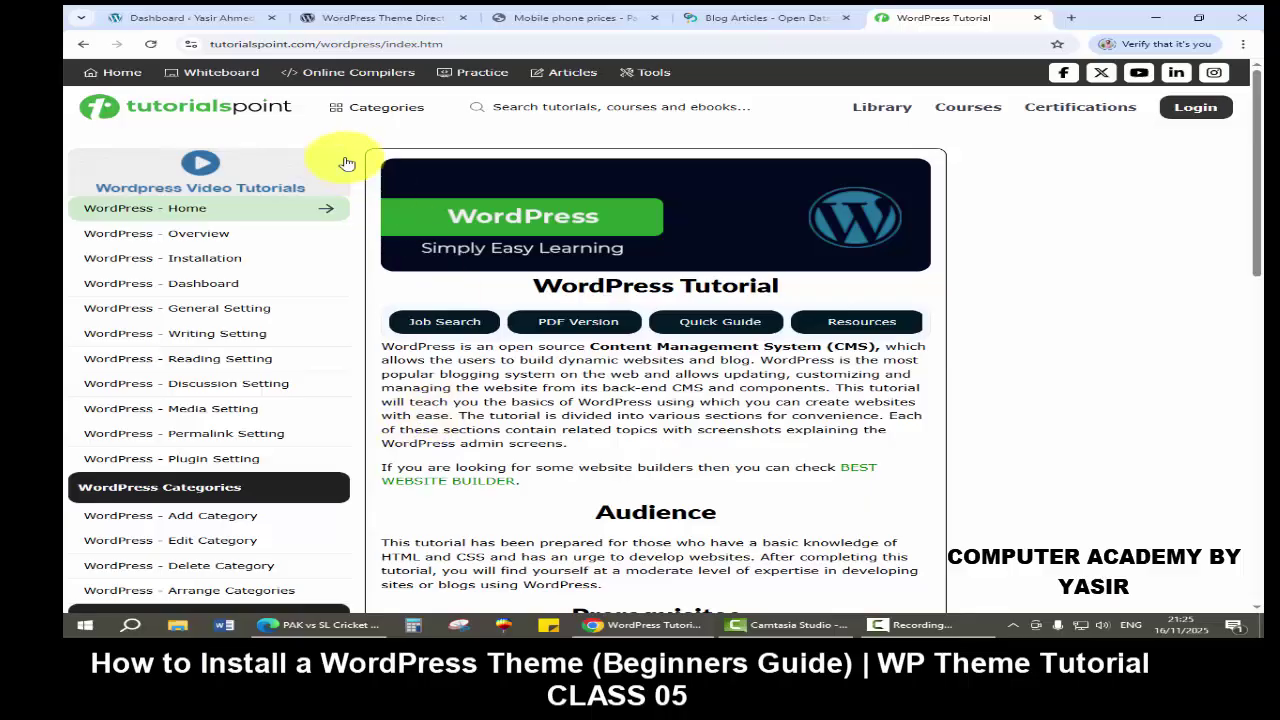
# Open the WordPress site's front end in a new browser tab and compare it with the admin dashboard
pyautogui.click(203, 22)
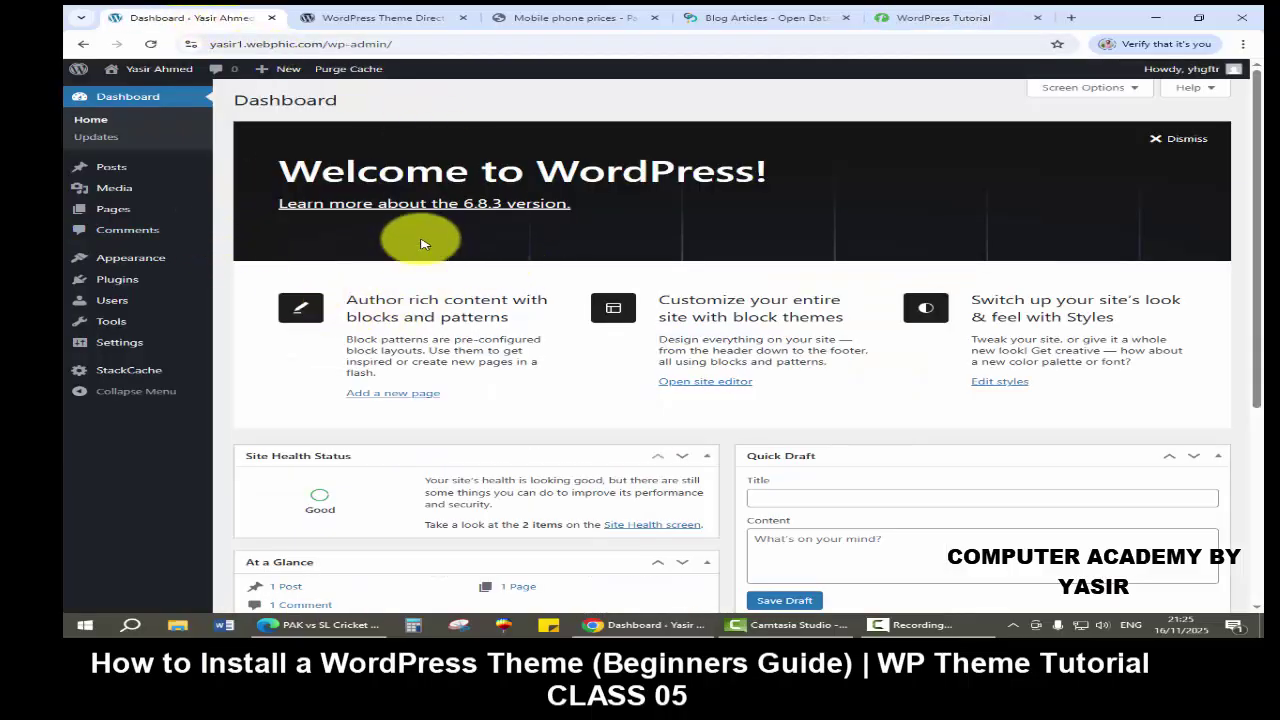
pyautogui.moveTo(165, 78)
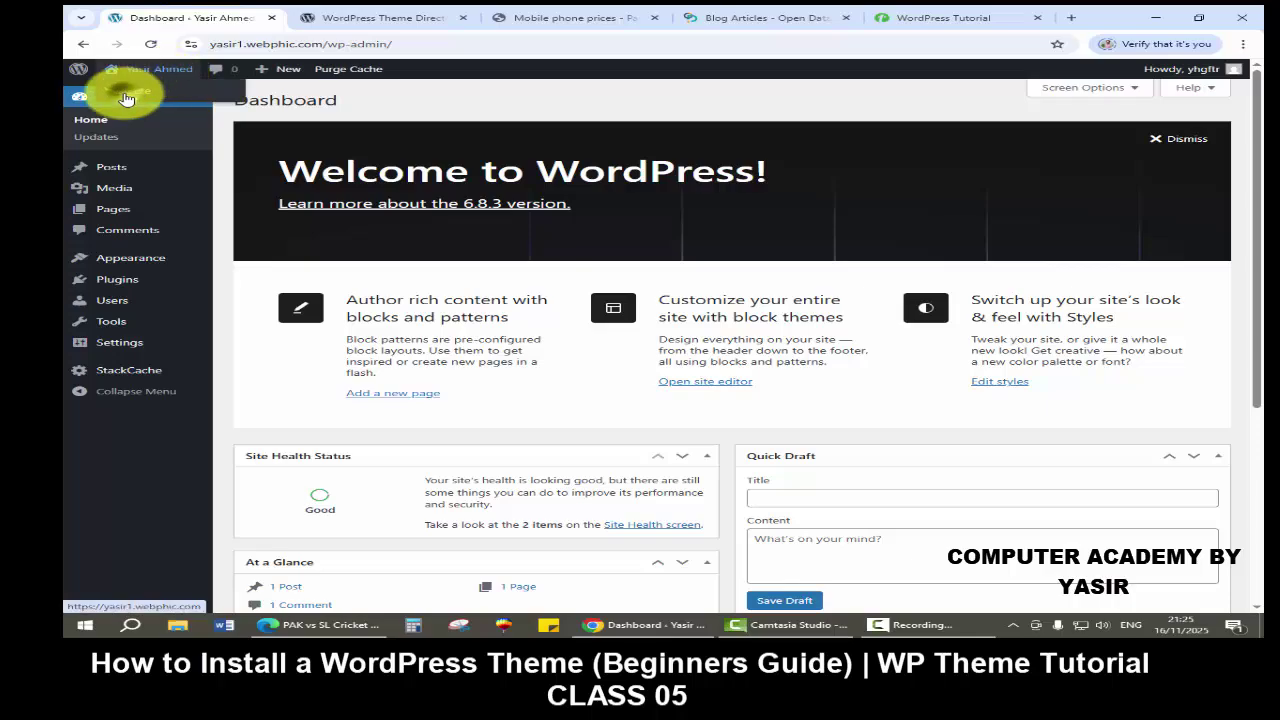
pyautogui.rightClick(126, 97)
pyautogui.click(160, 104)
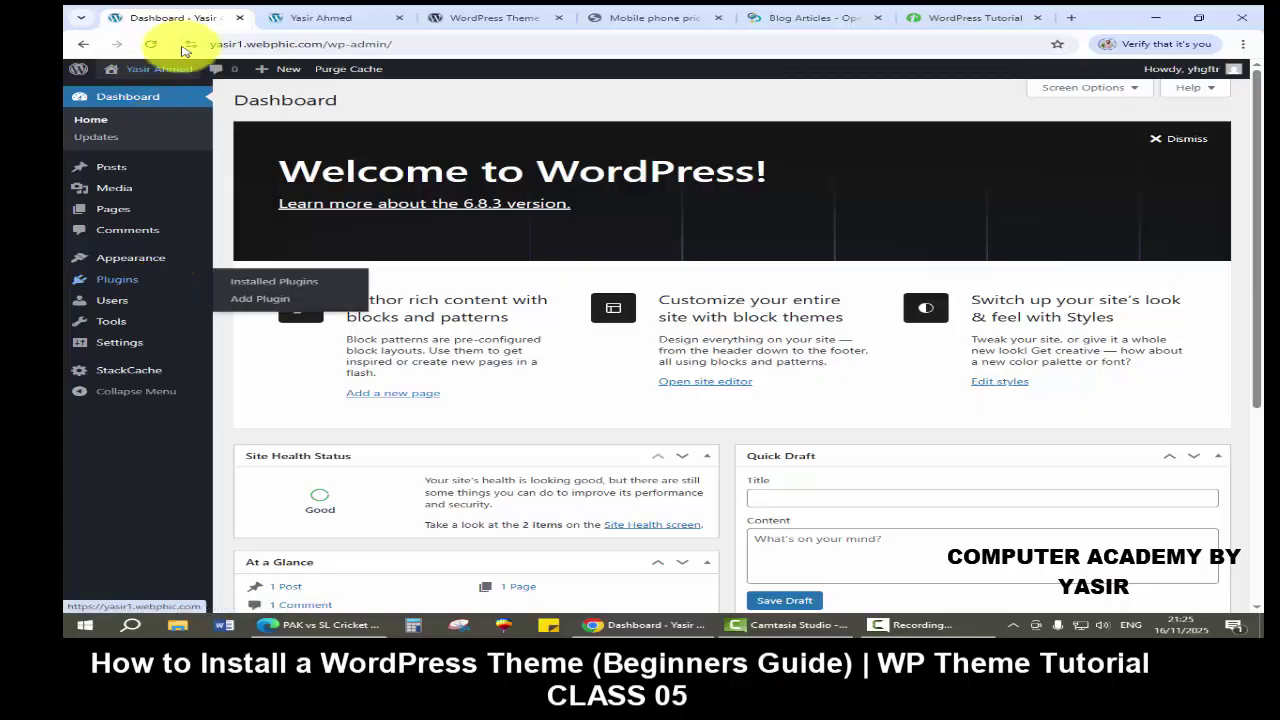
pyautogui.click(293, 15)
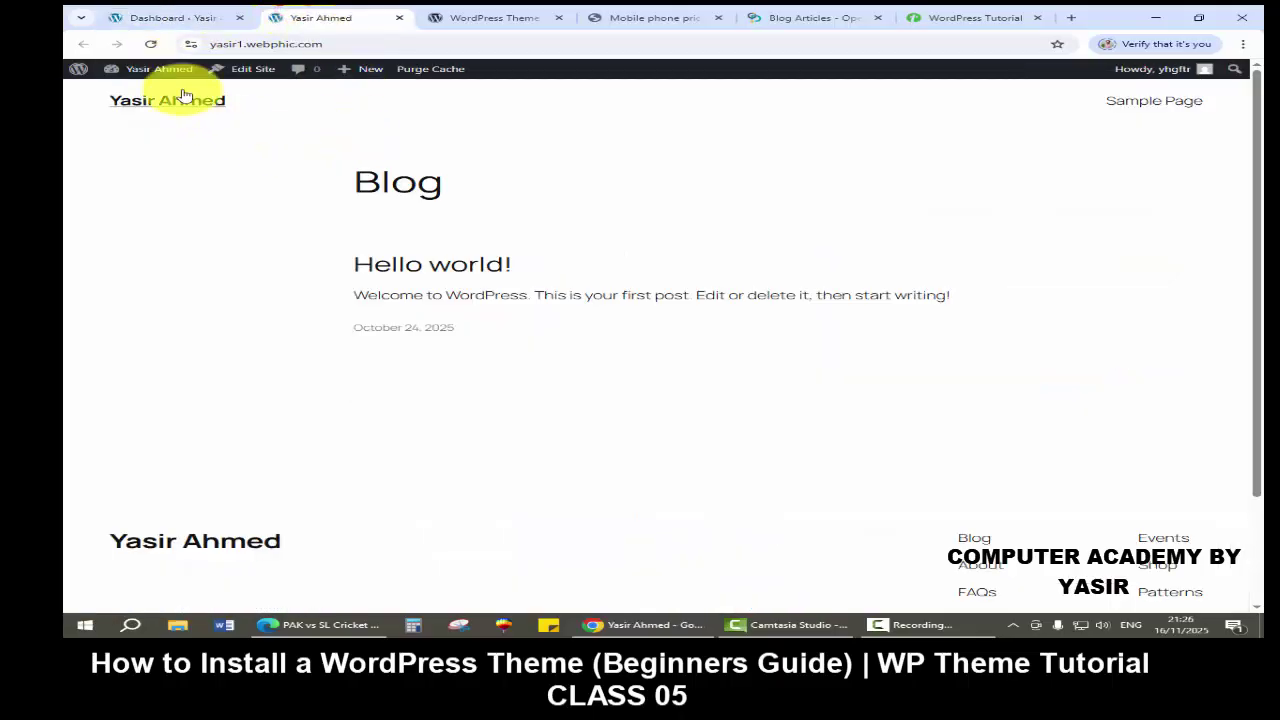
pyautogui.click(172, 18)
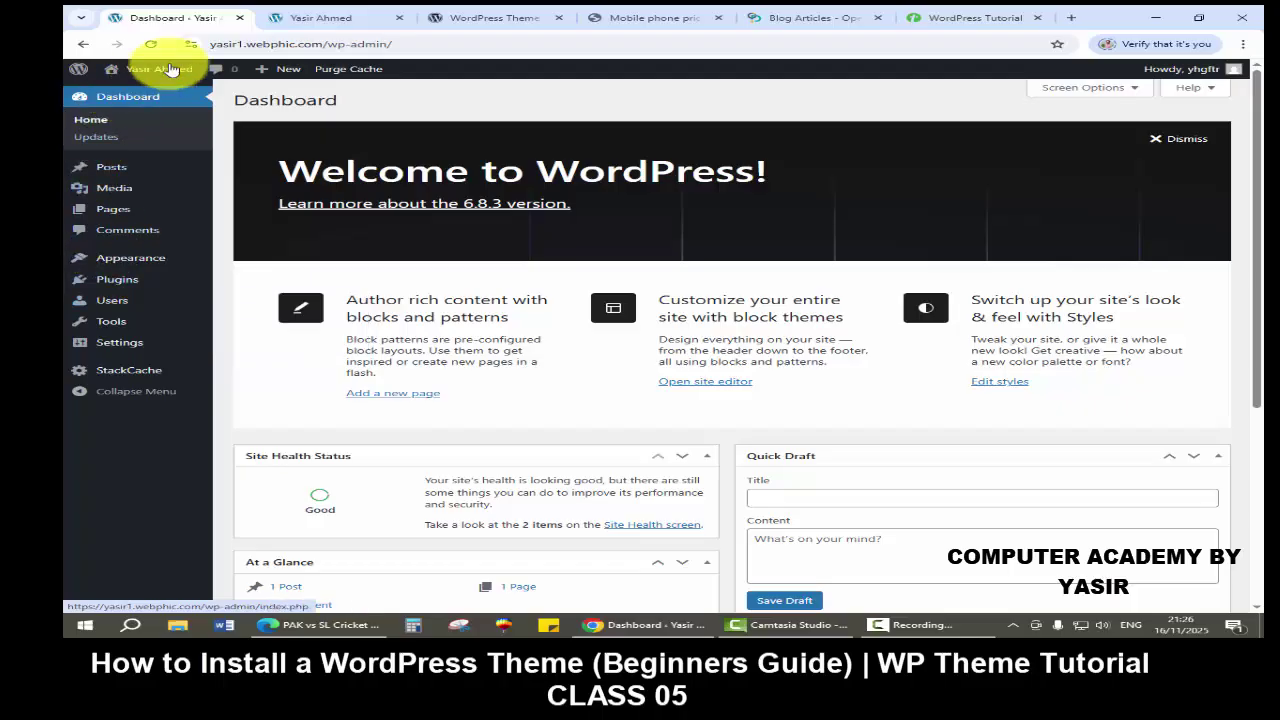
pyautogui.click(312, 17)
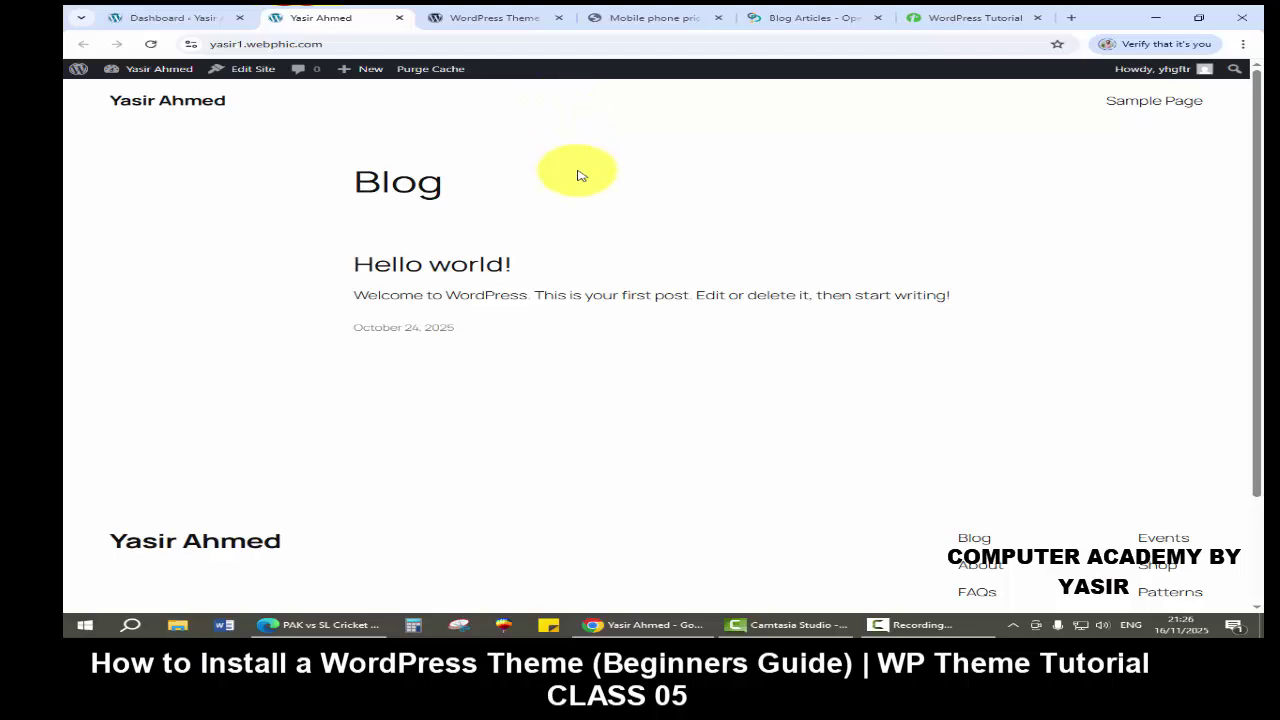
# Return to the WordPress admin and look through the popular themes available for installation
pyautogui.click(183, 19)
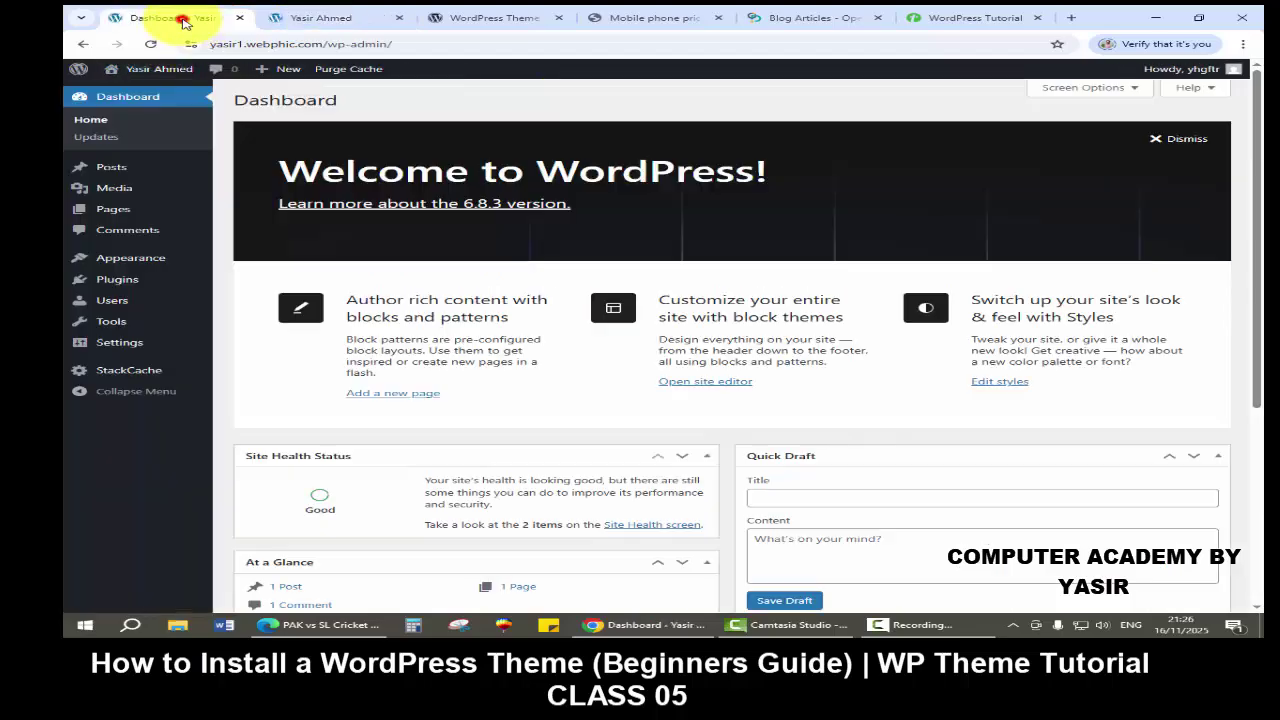
pyautogui.moveTo(151, 260)
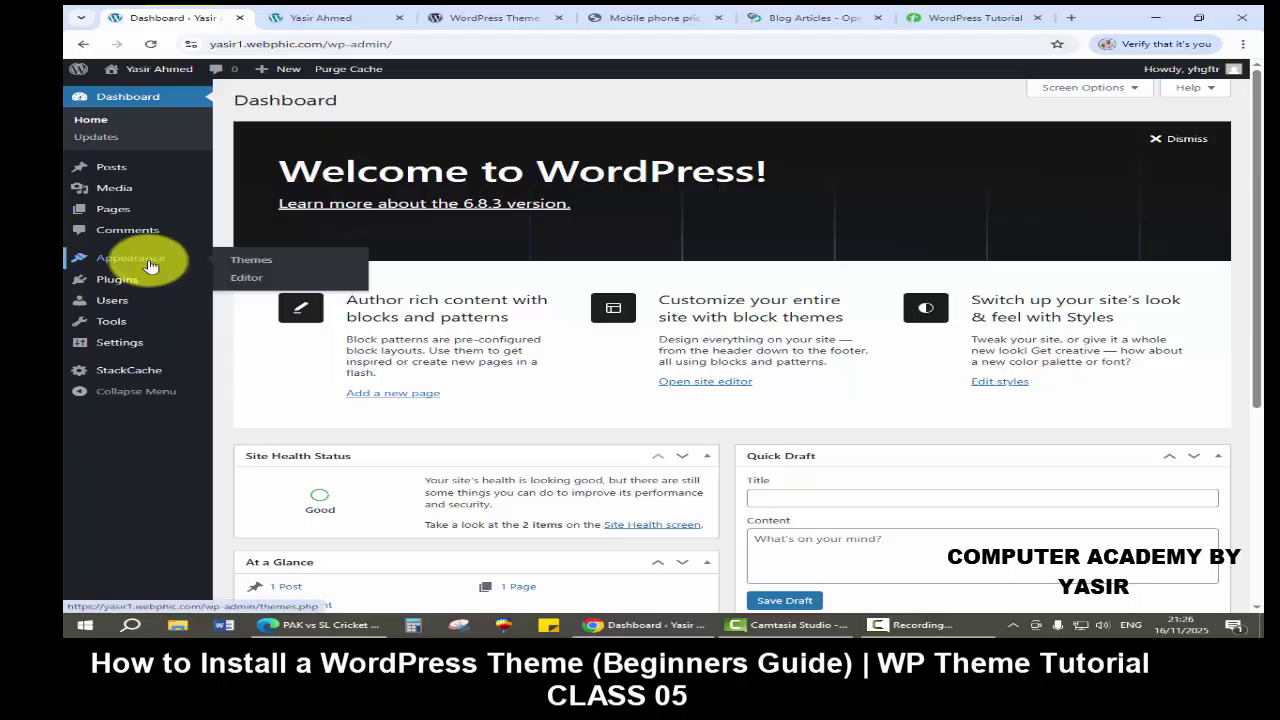
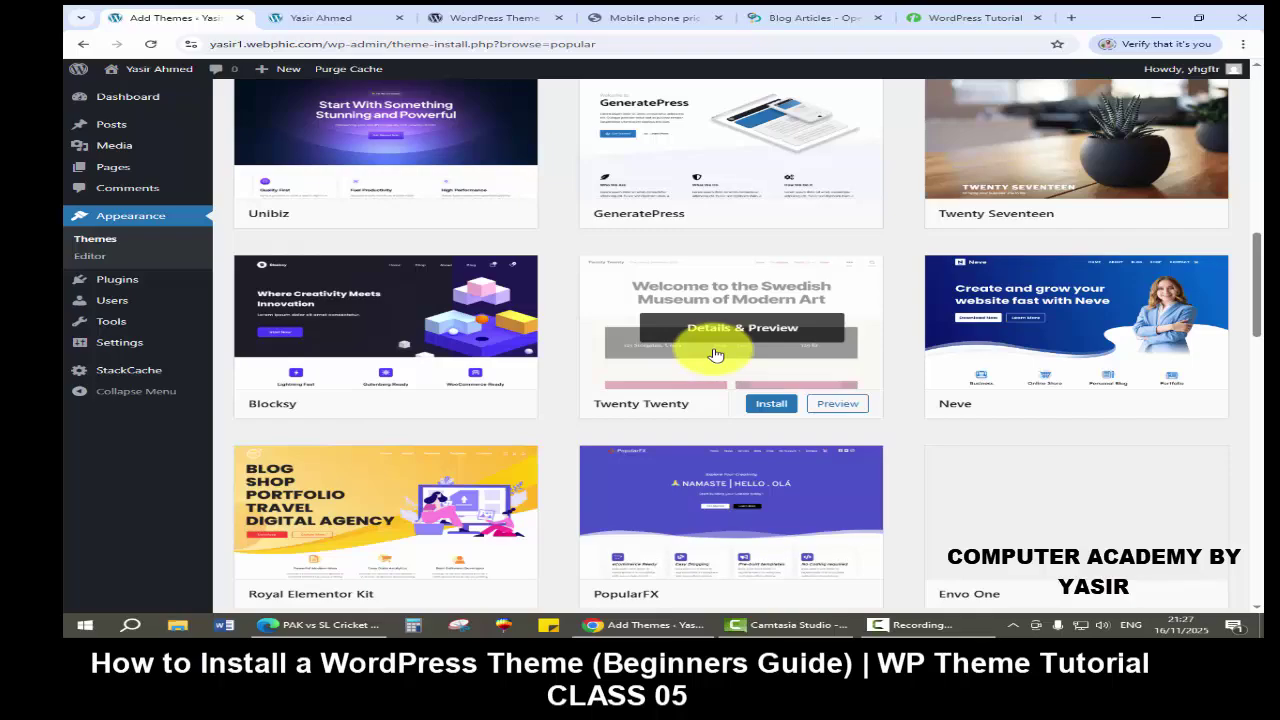
pyautogui.scroll(2, 700, 340)
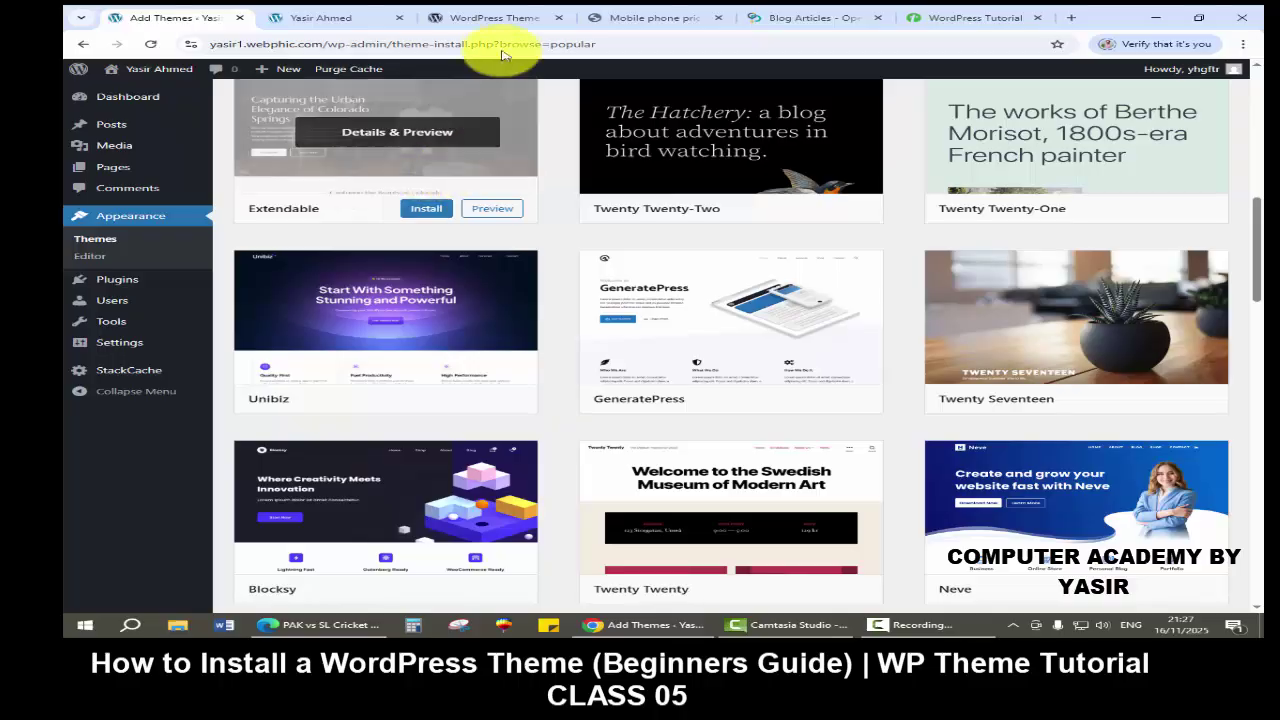
# Open the Bluehost Blueprint theme's page in the WordPress.org theme directory
pyautogui.click(490, 17)
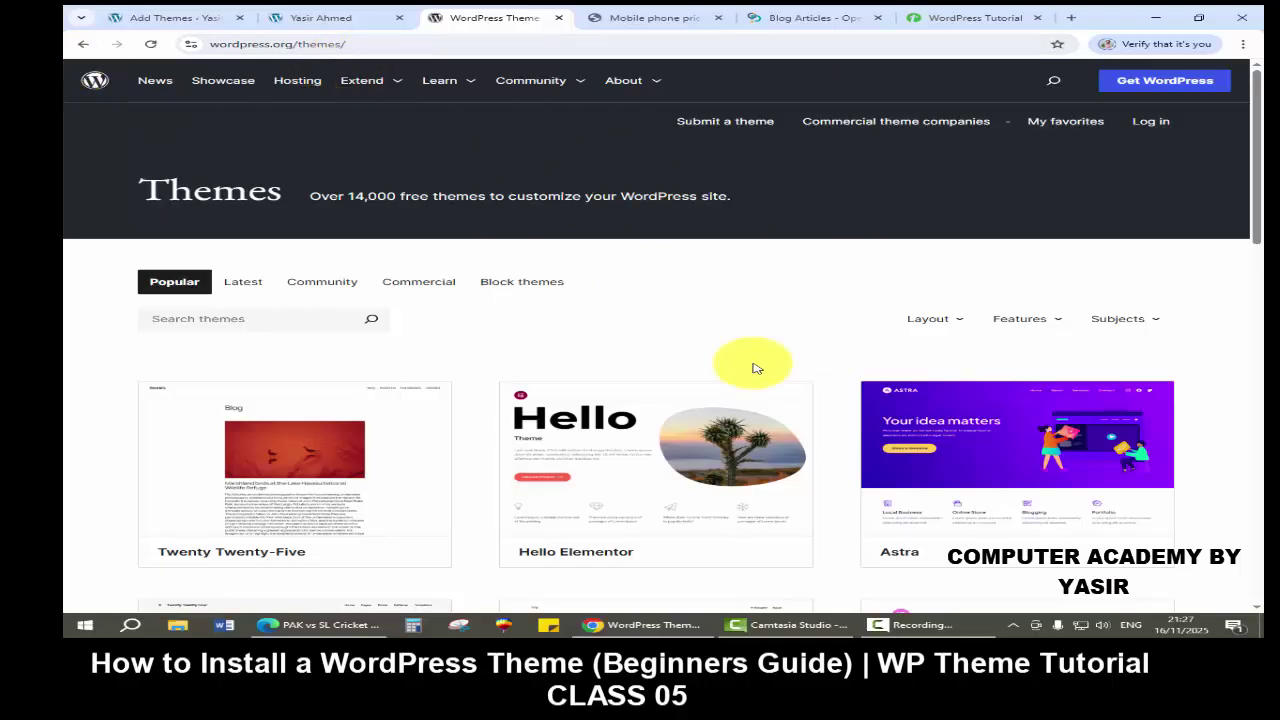
pyautogui.click(397, 85)
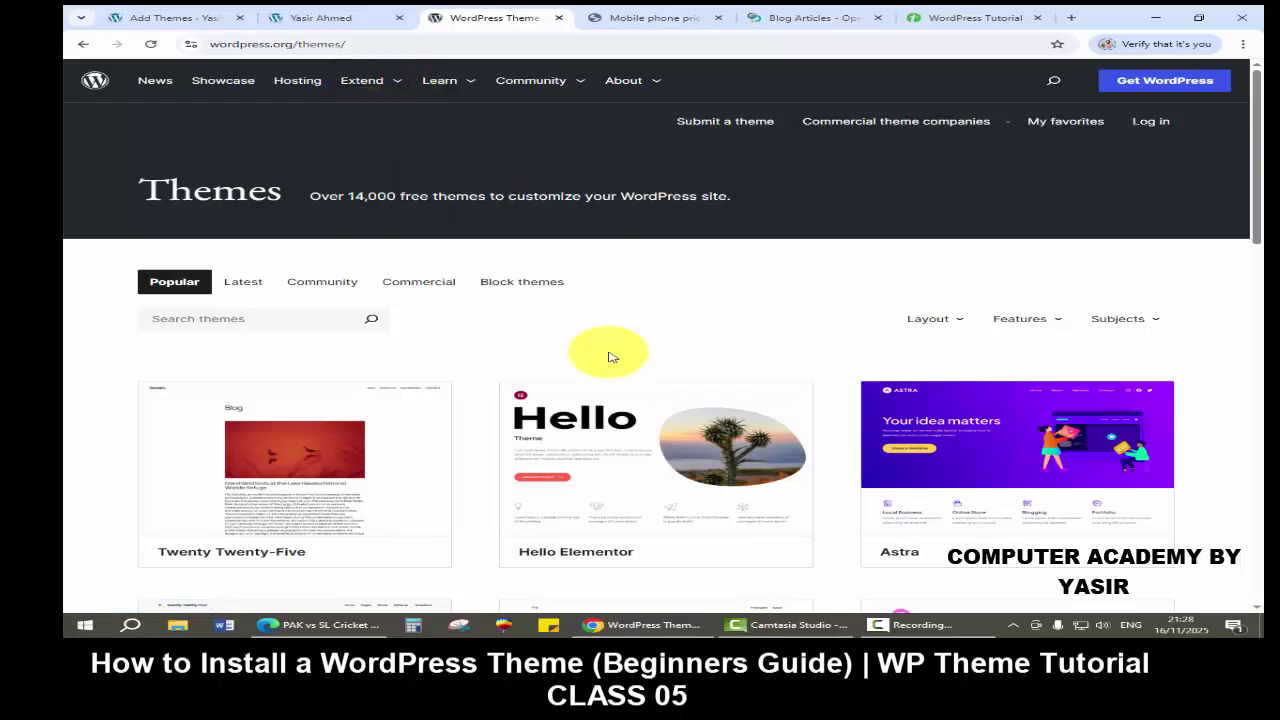
pyautogui.scroll(-3, 477, 369)
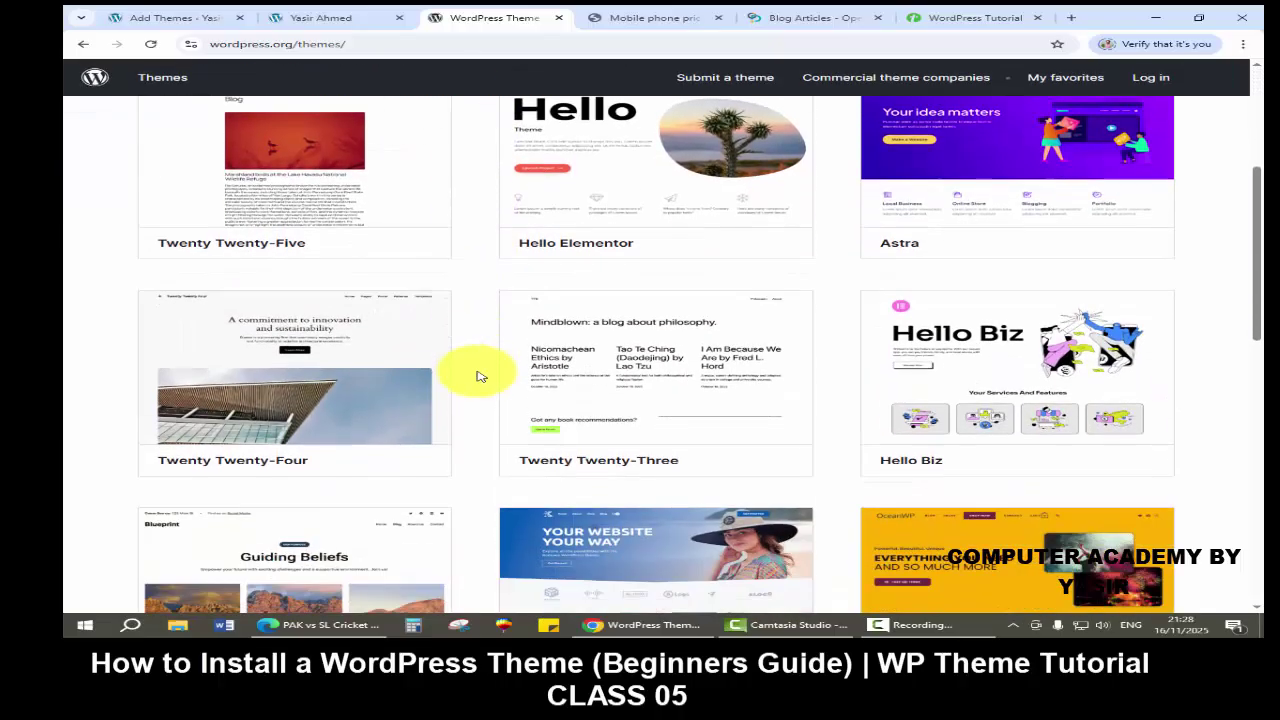
pyautogui.scroll(-1, 477, 376)
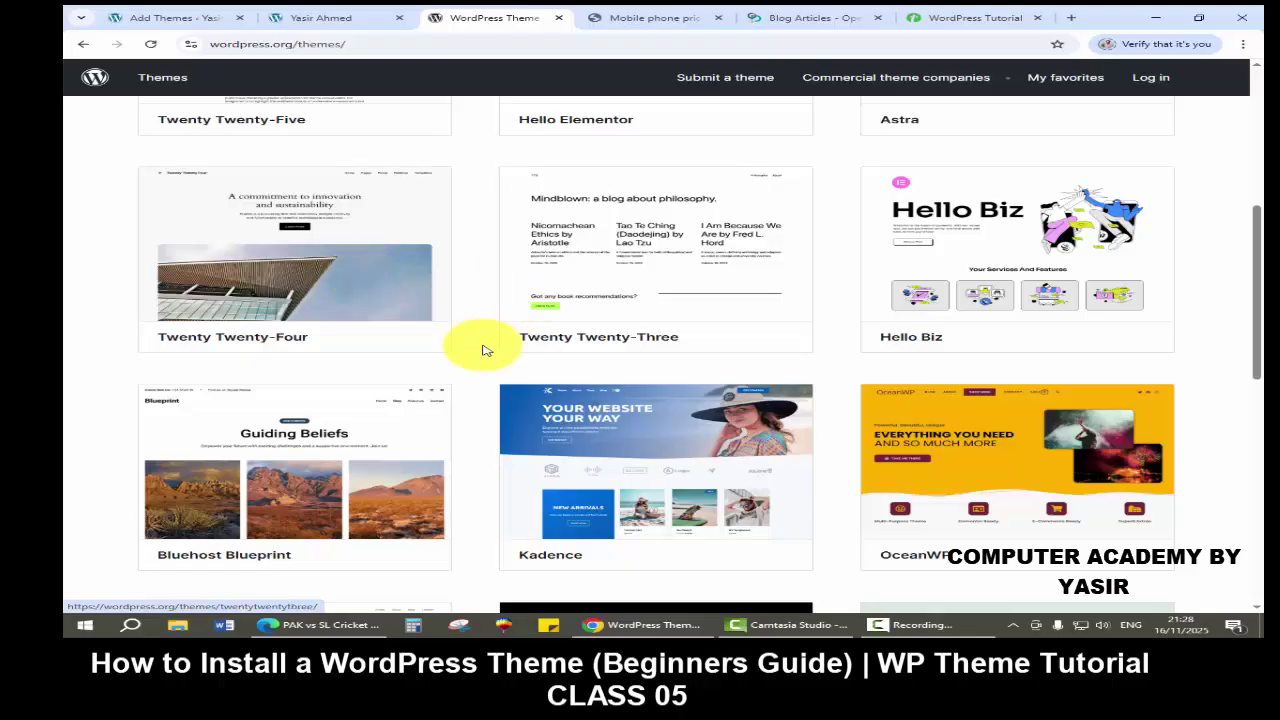
pyautogui.scroll(-1, 482, 350)
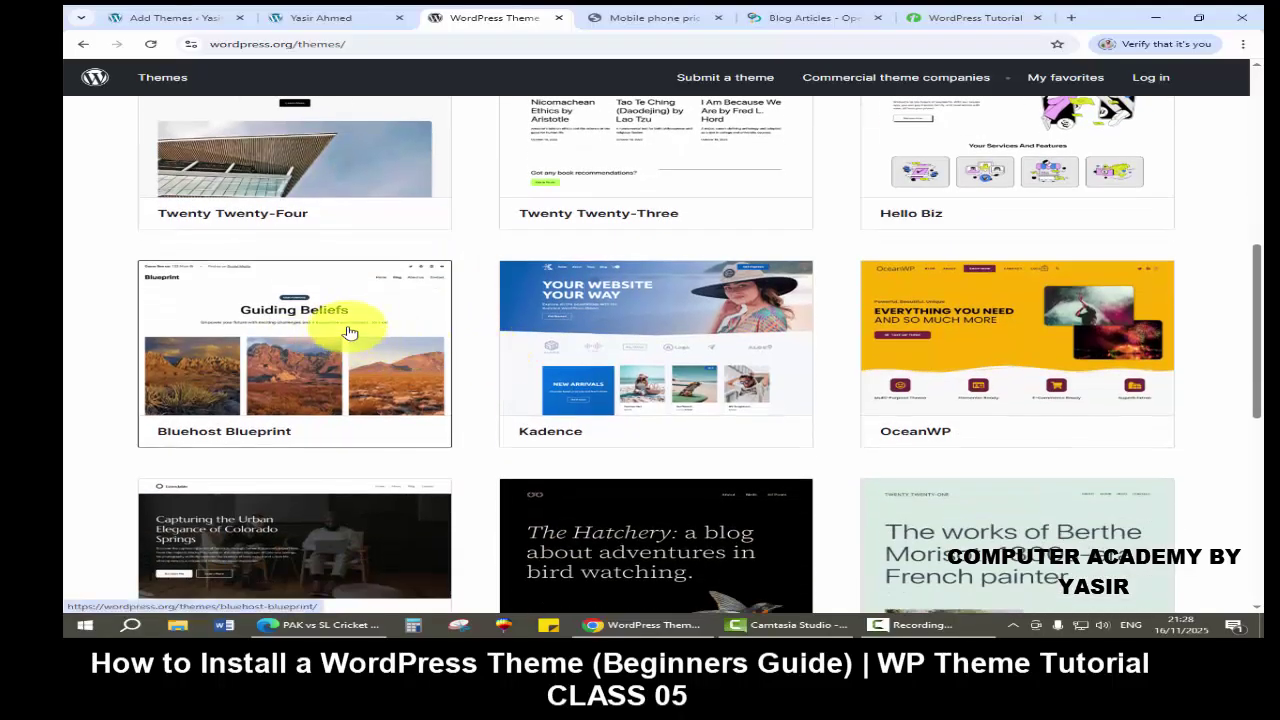
pyautogui.click(371, 305)
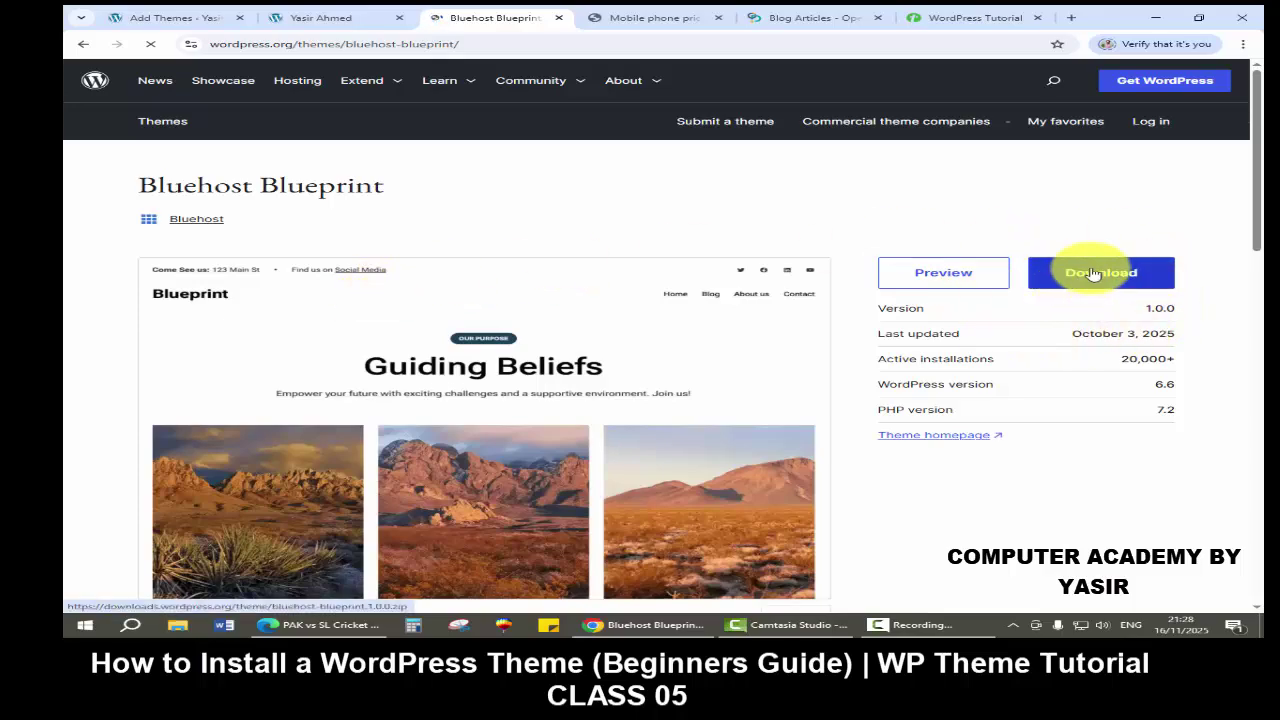
# Return to the WordPress admin's Add Themes page and look through the popular themes and the theme search
pyautogui.click(1122, 284)
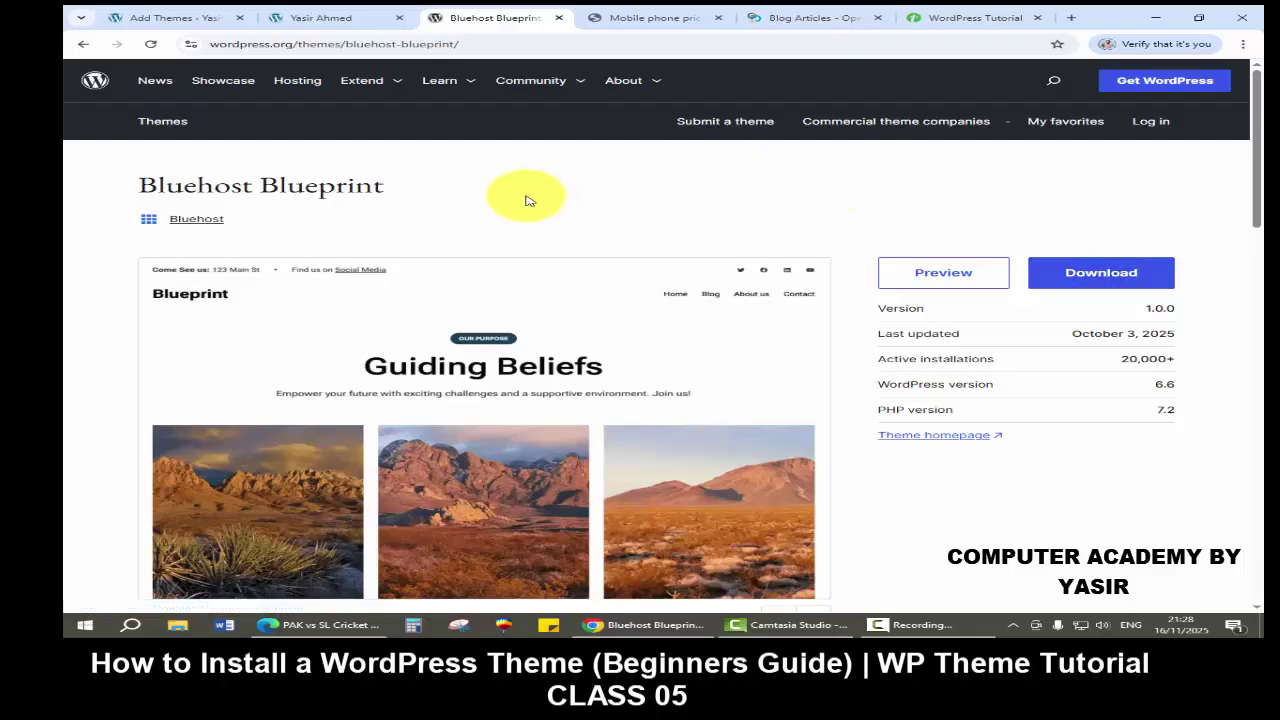
pyautogui.click(127, 18)
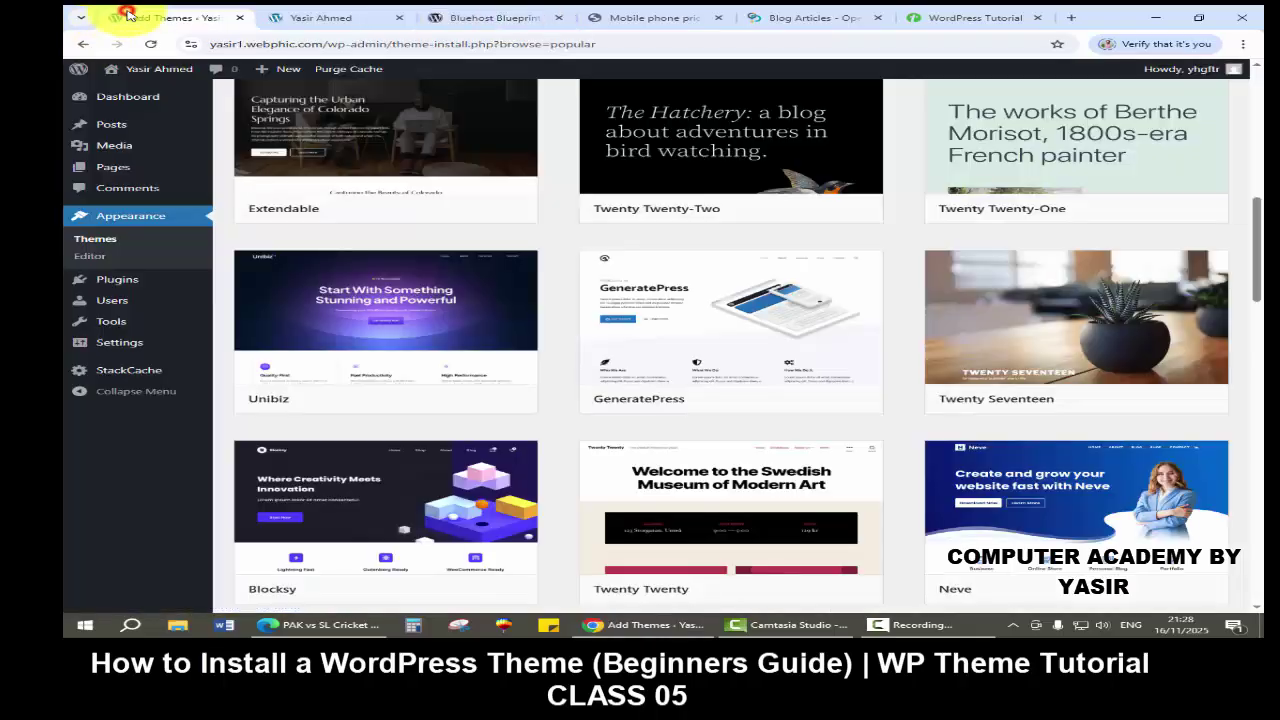
pyautogui.scroll(10, 349, 271)
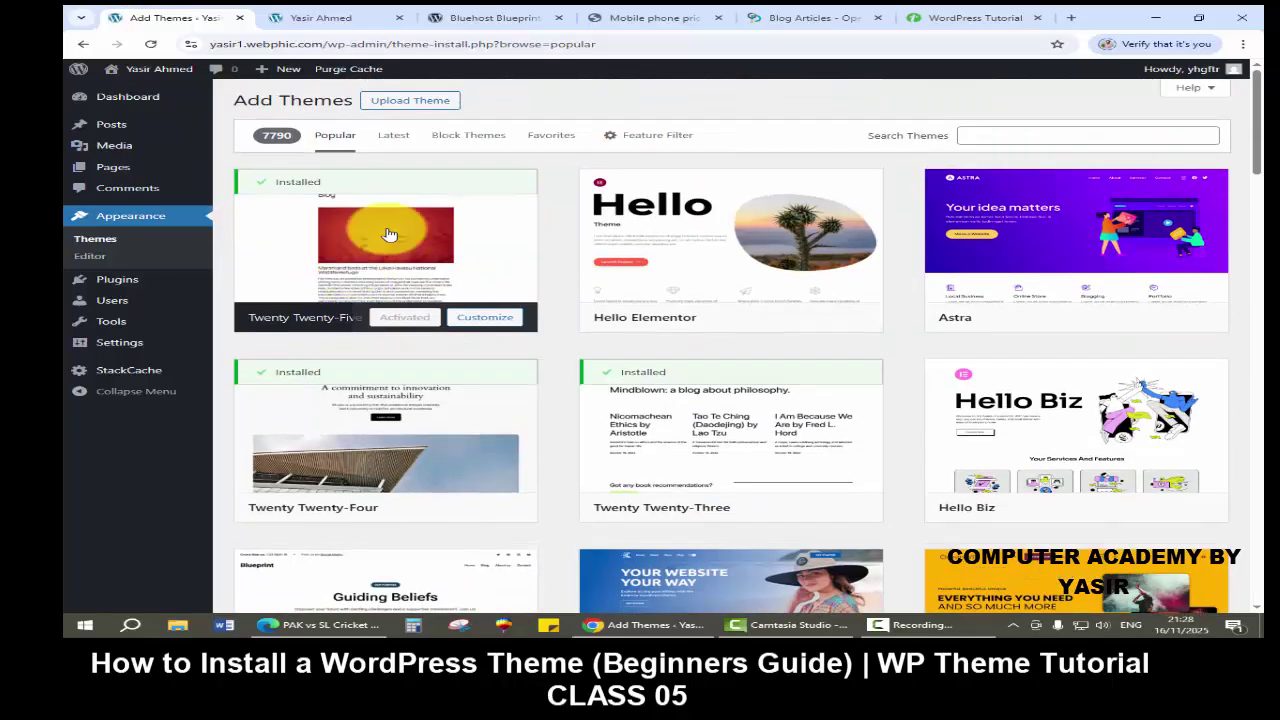
pyautogui.click(985, 135)
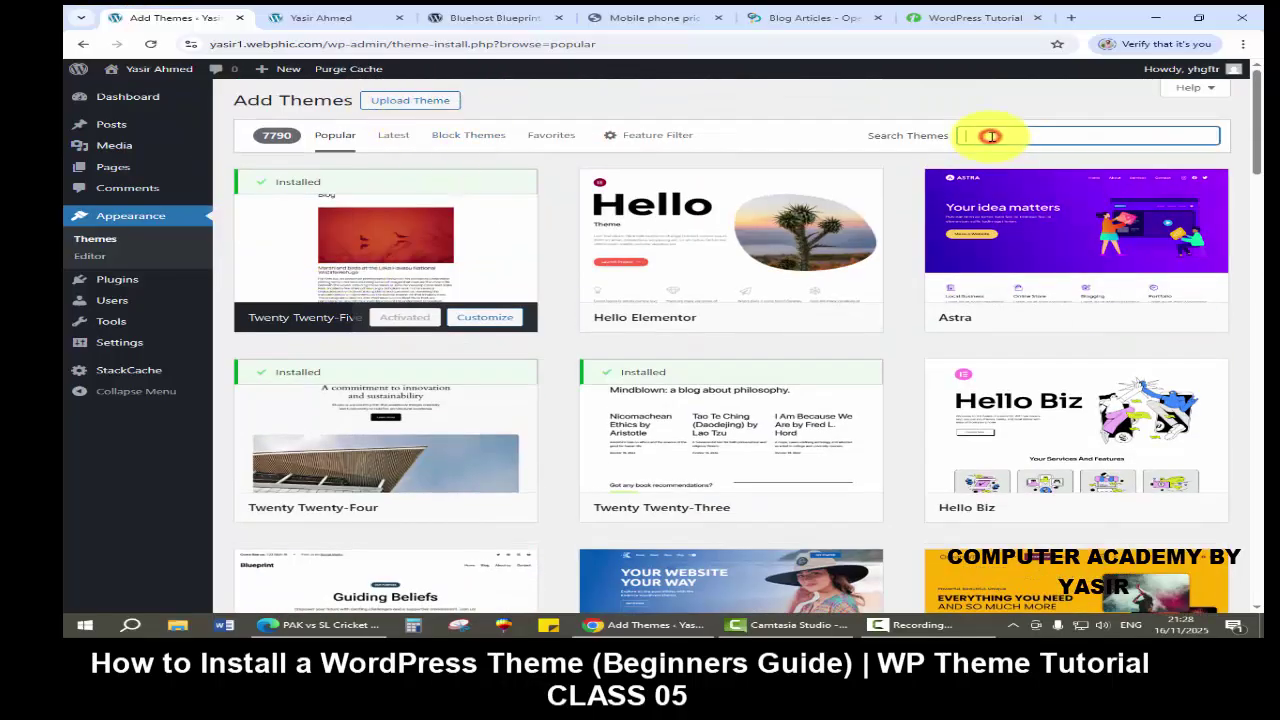
pyautogui.scroll(-2, 687, 376)
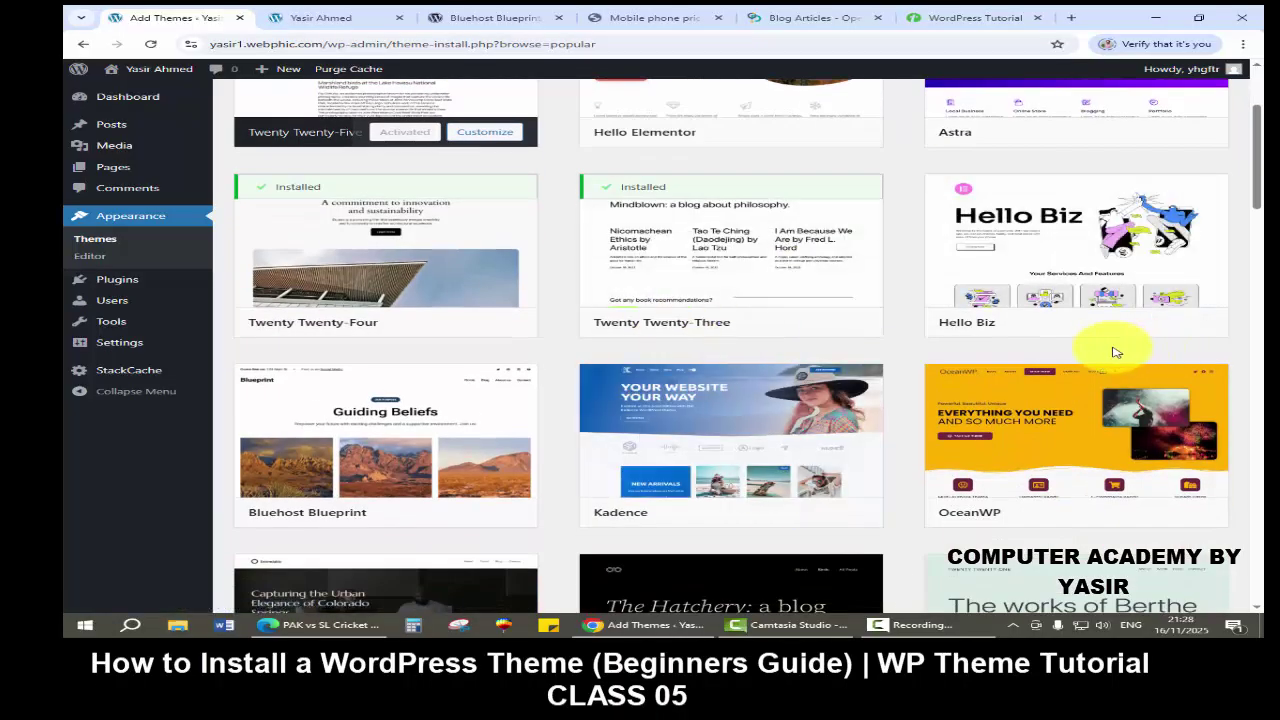
pyautogui.scroll(-1, 1113, 352)
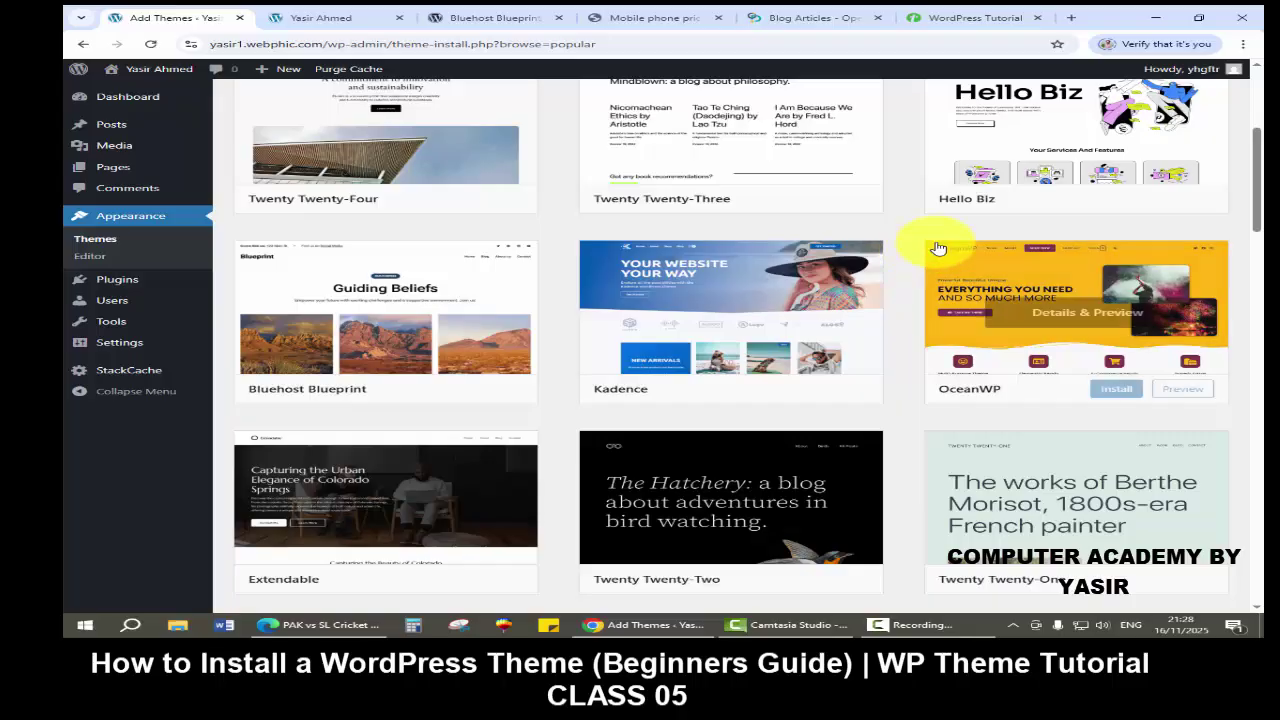
pyautogui.scroll(2, 1197, 267)
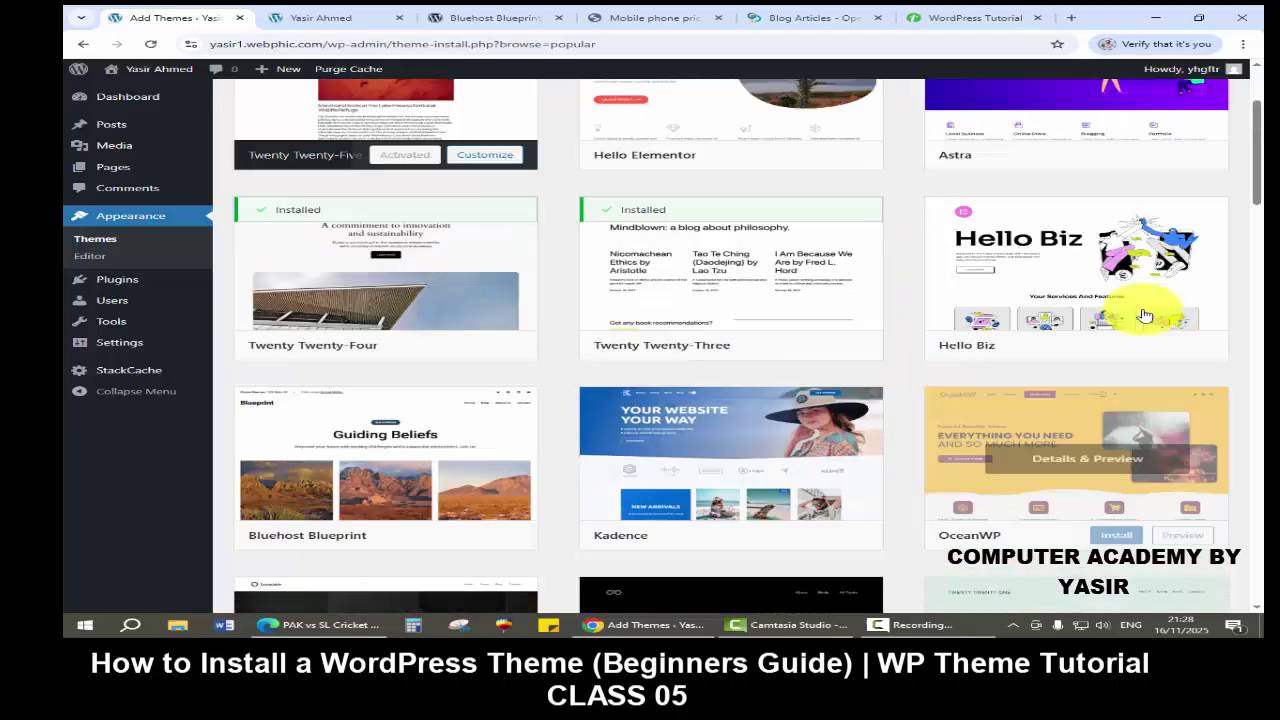
pyautogui.scroll(-1, 1015, 370)
pyautogui.scroll(2, 1012, 372)
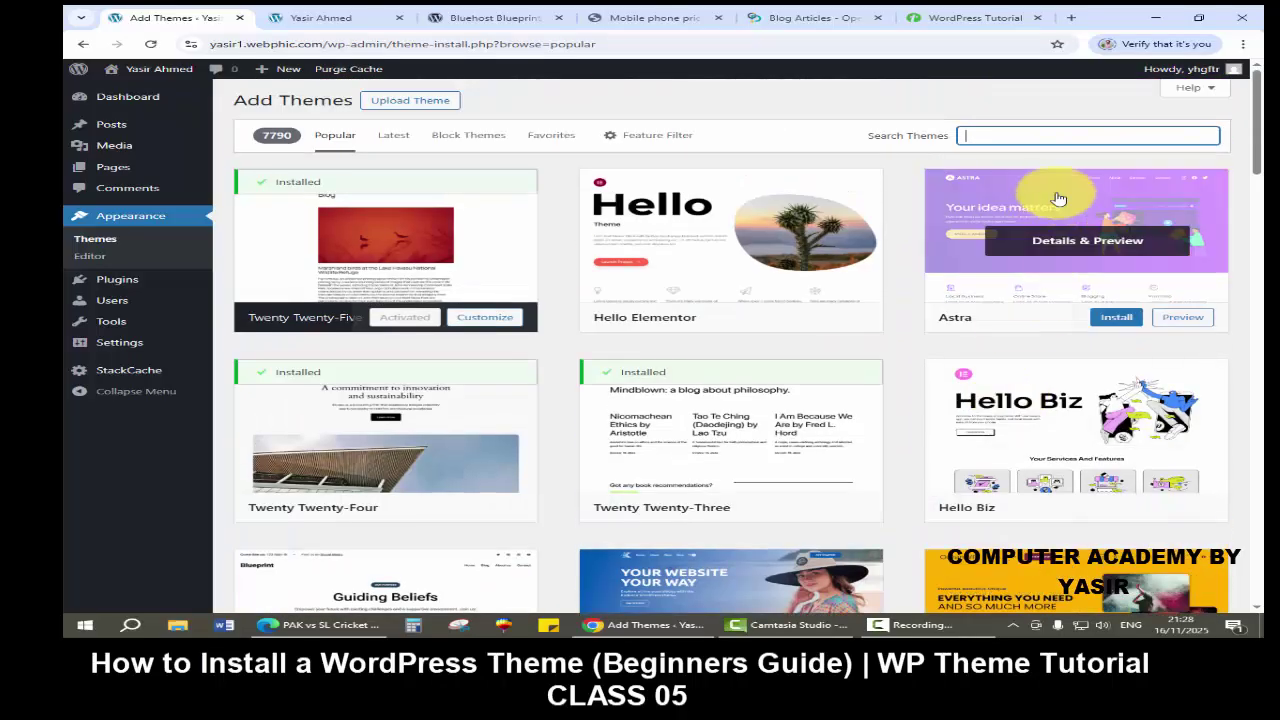
# Search the available themes for "zita" and open the Zita theme's details and preview
pyautogui.click(997, 140)
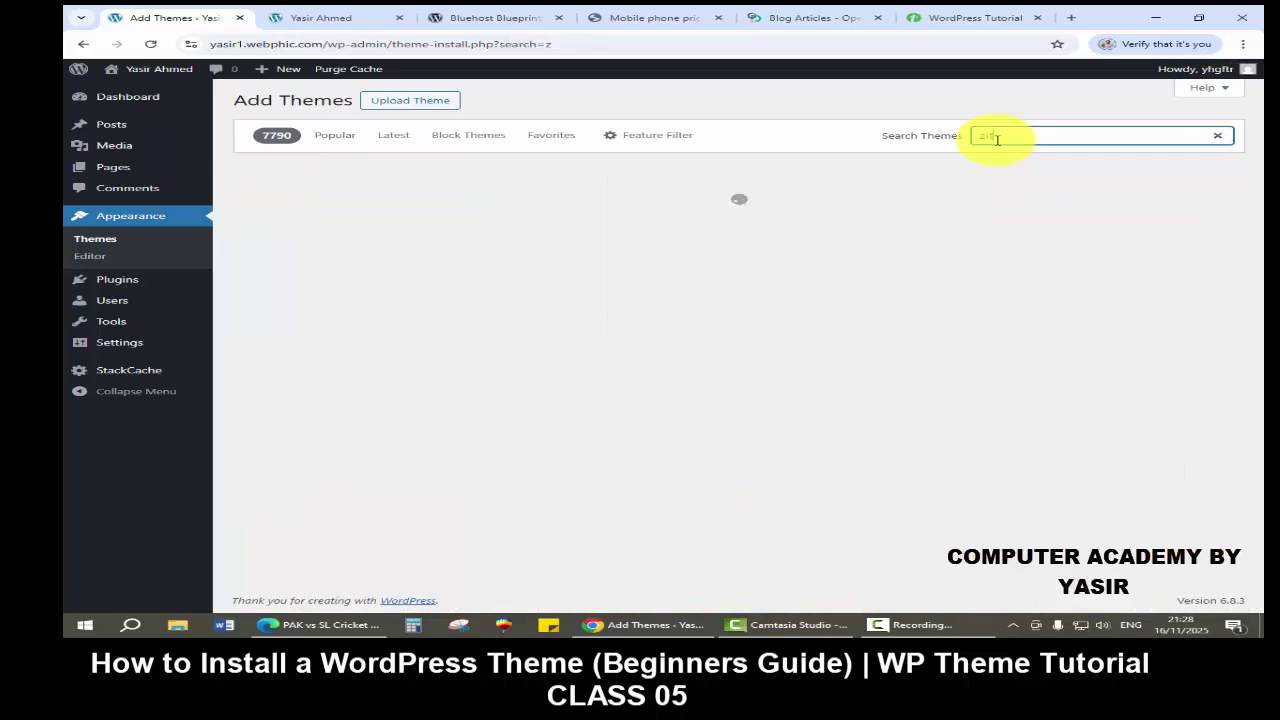
pyautogui.write('zita')
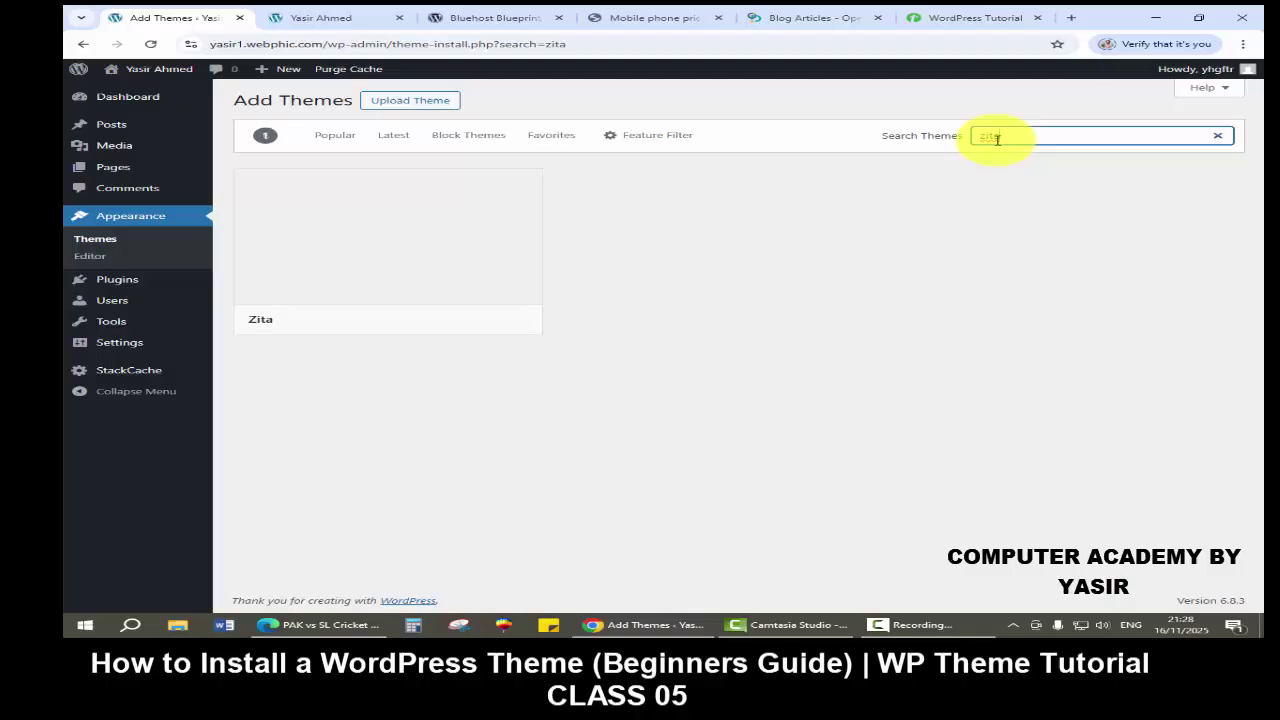
pyautogui.moveTo(472, 297)
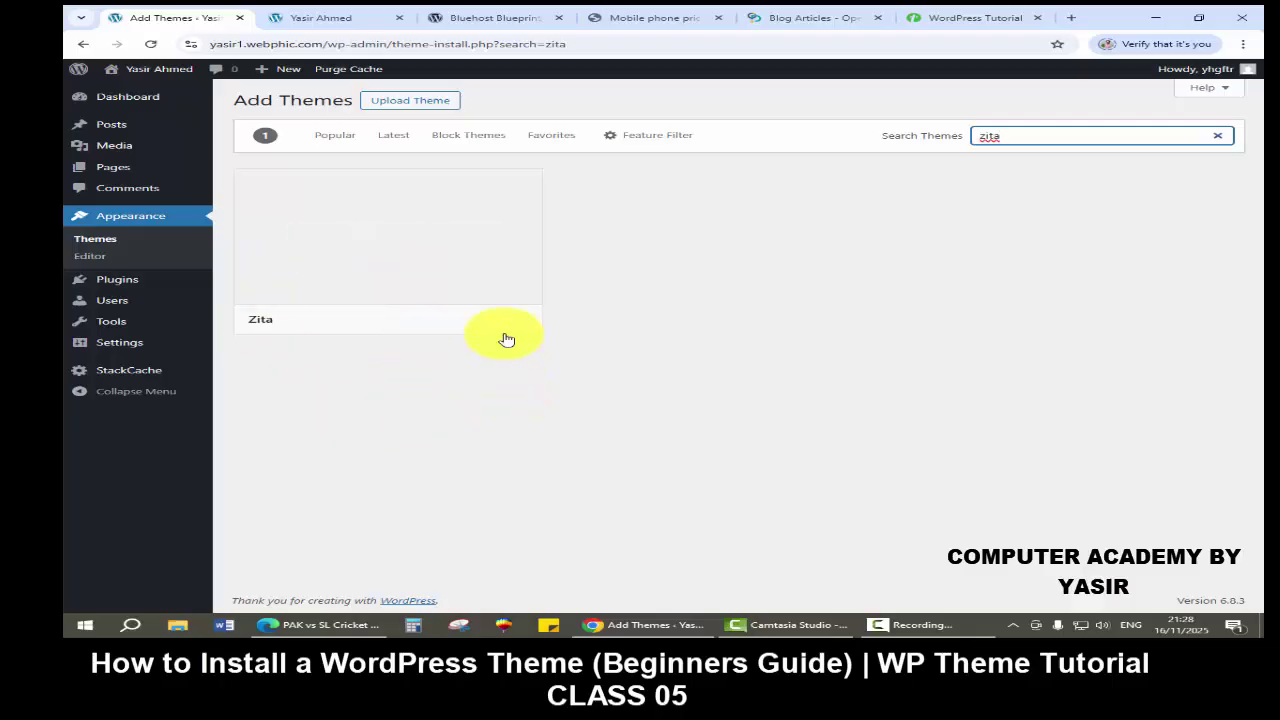
pyautogui.click(506, 329)
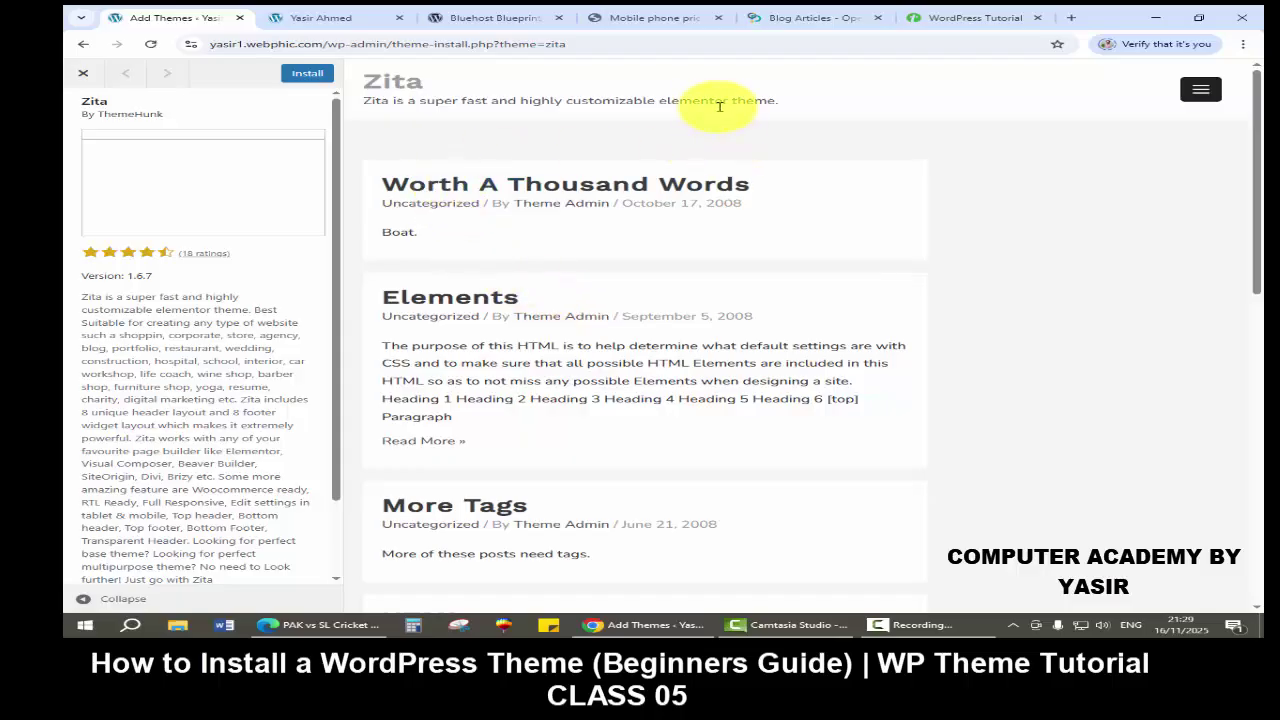
# Examine the Zita preview from its header down to the footer, declining the browser's memory saver offer
pyautogui.scroll(-3, 575, 331)
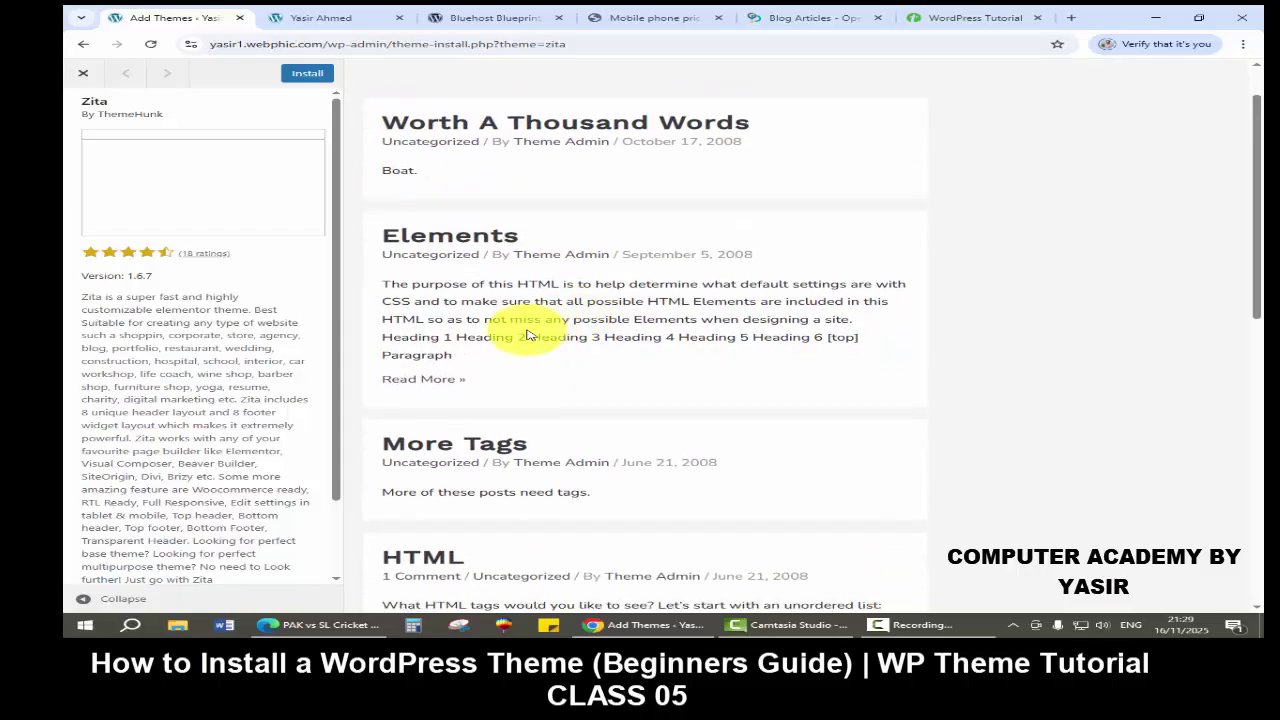
pyautogui.scroll(-2, 521, 331)
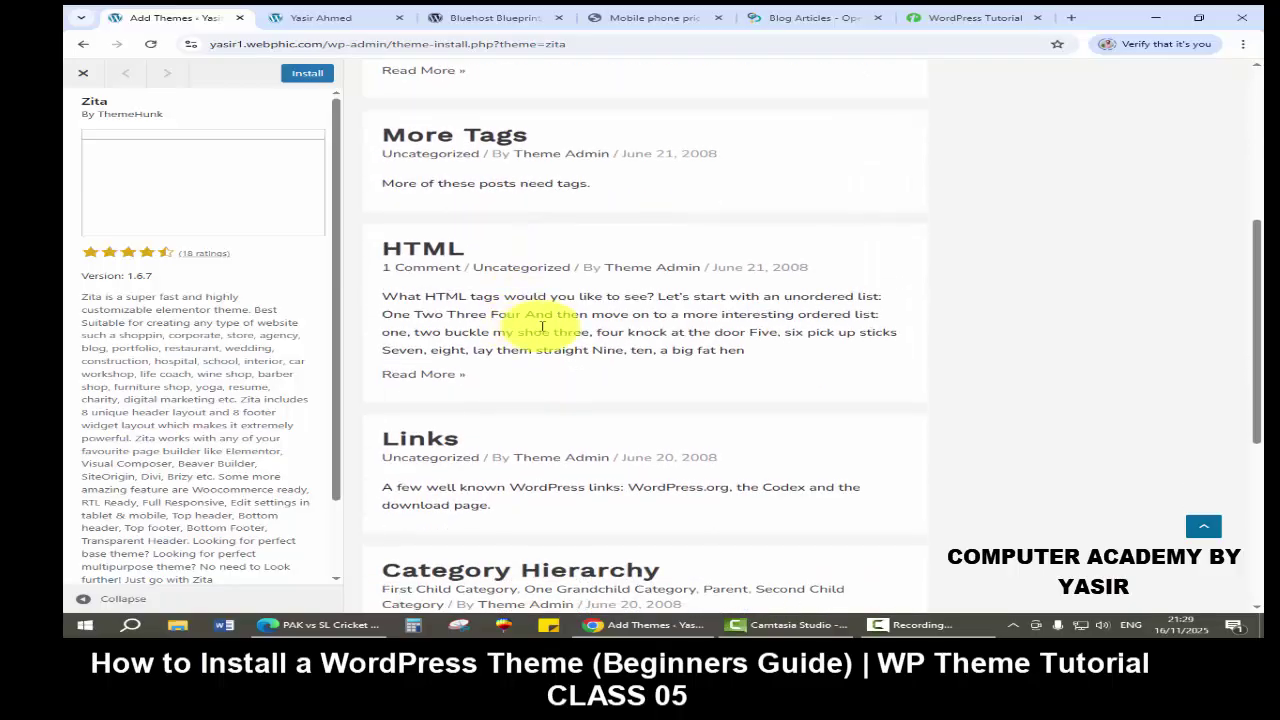
pyautogui.scroll(-2, 475, 288)
pyautogui.scroll(-2, 478, 290)
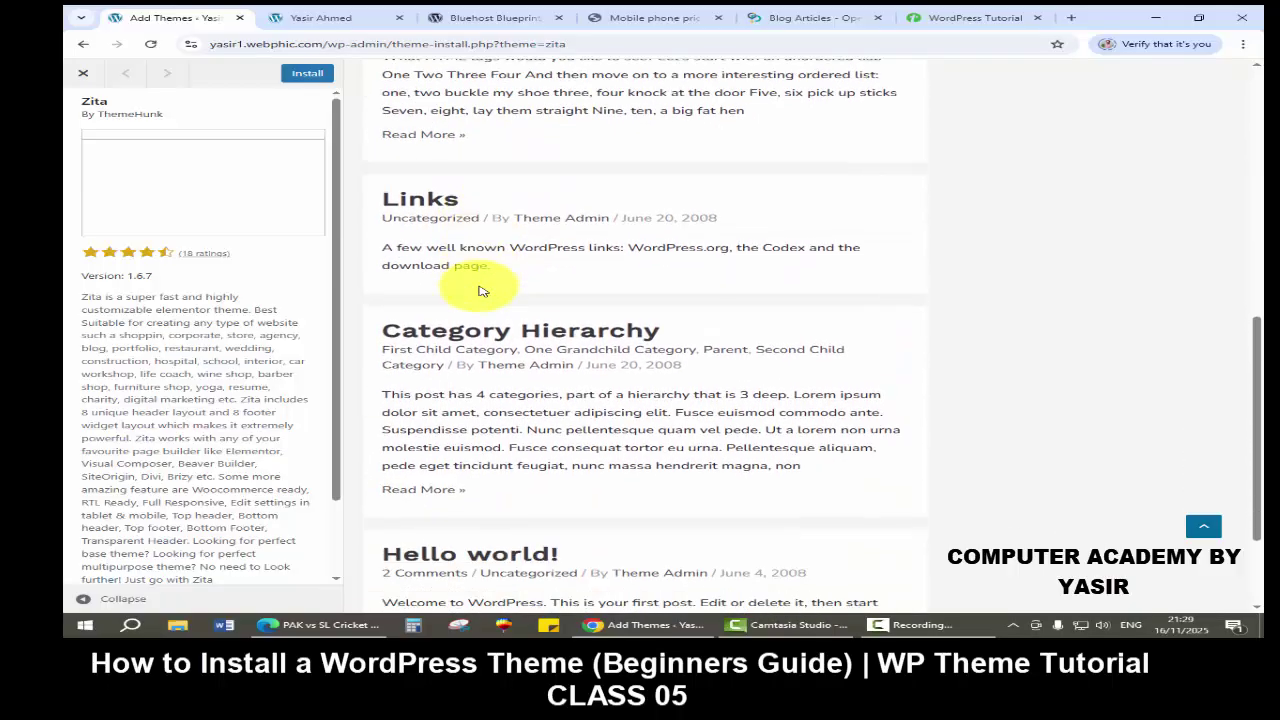
pyautogui.scroll(-2, 484, 345)
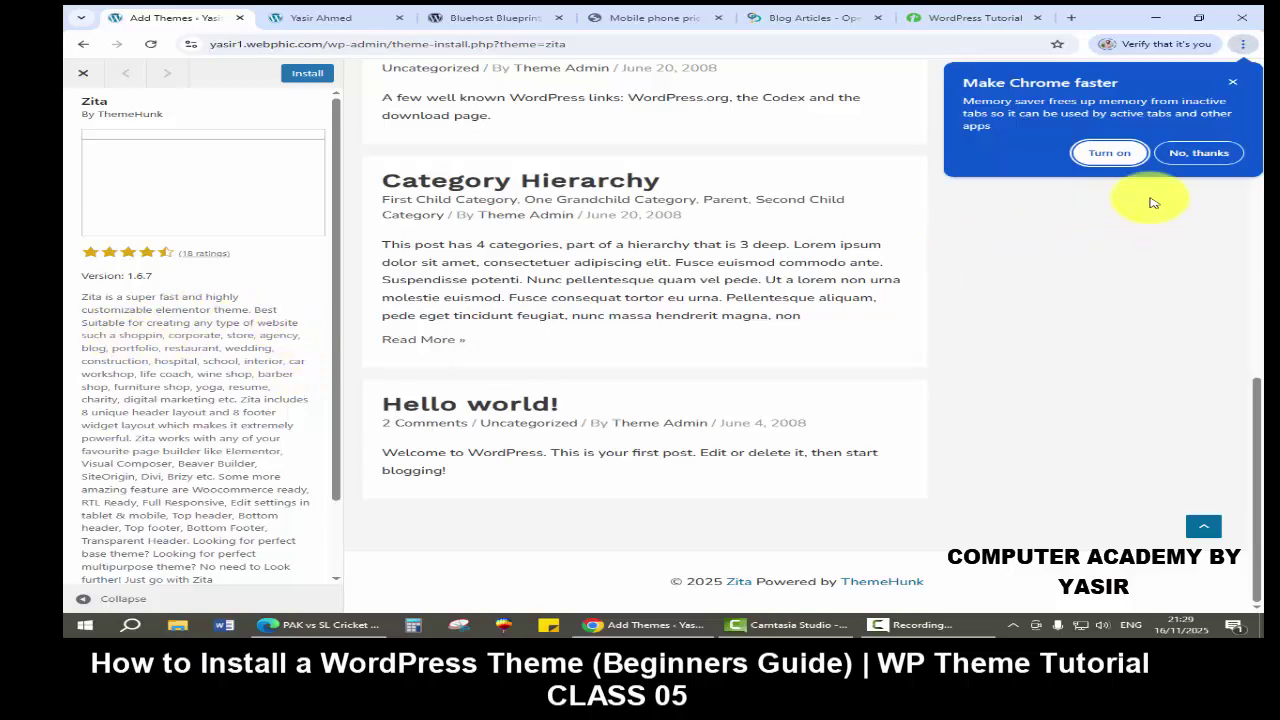
pyautogui.click(1198, 152)
# Install the Zita theme from its preview and activate it on the site
pyautogui.scroll(-2, 217, 318)
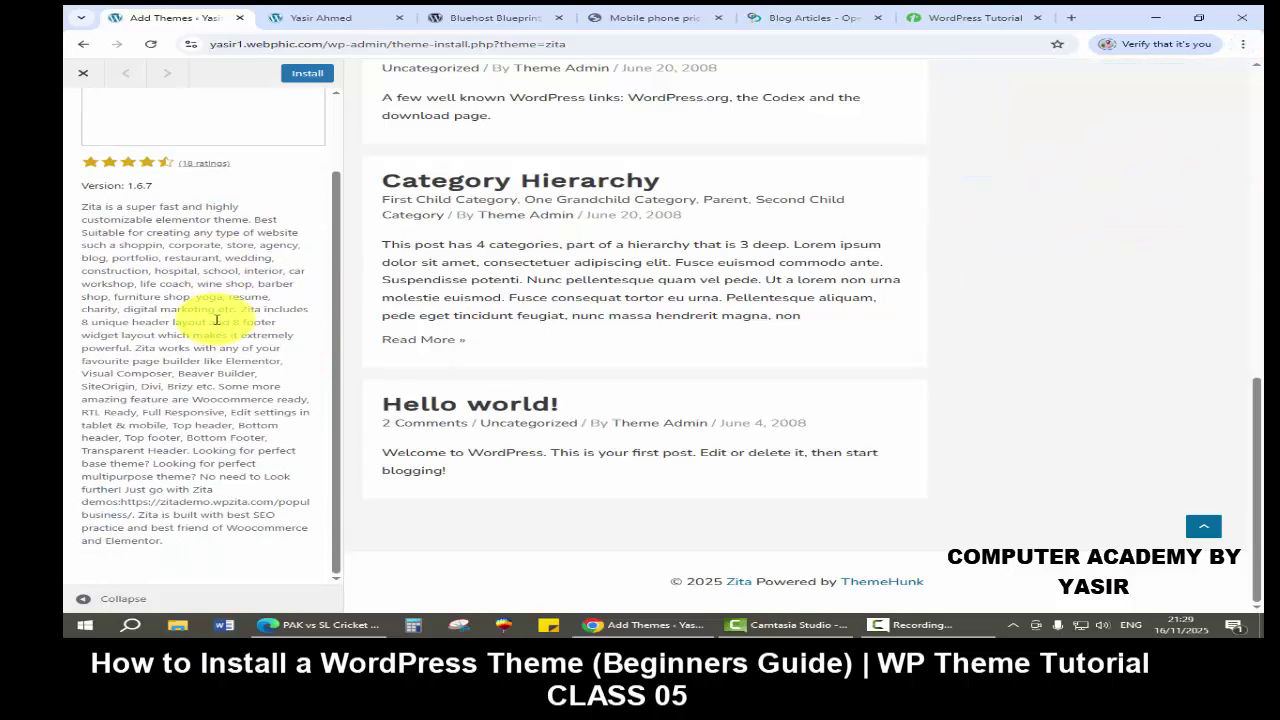
pyautogui.click(313, 75)
pyautogui.click(302, 78)
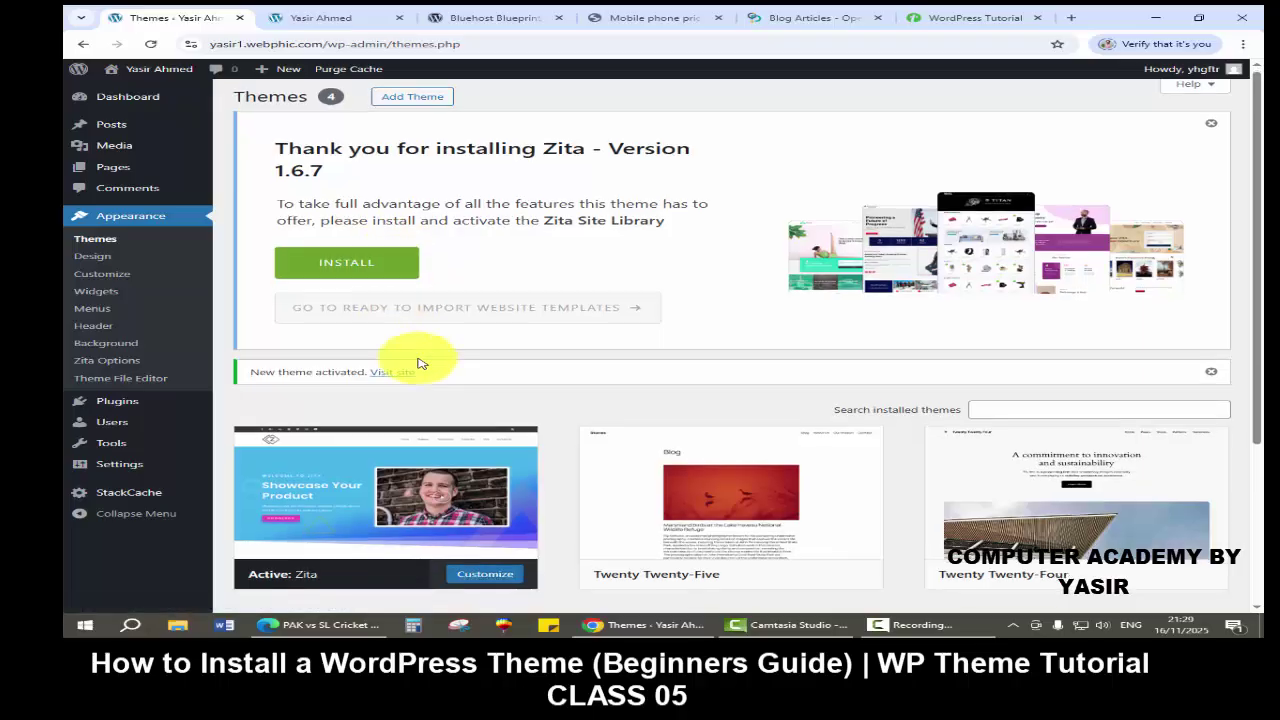
# Check the active theme among the installed themes and view the site's front end, returning to the admin
pyautogui.scroll(-2, 423, 357)
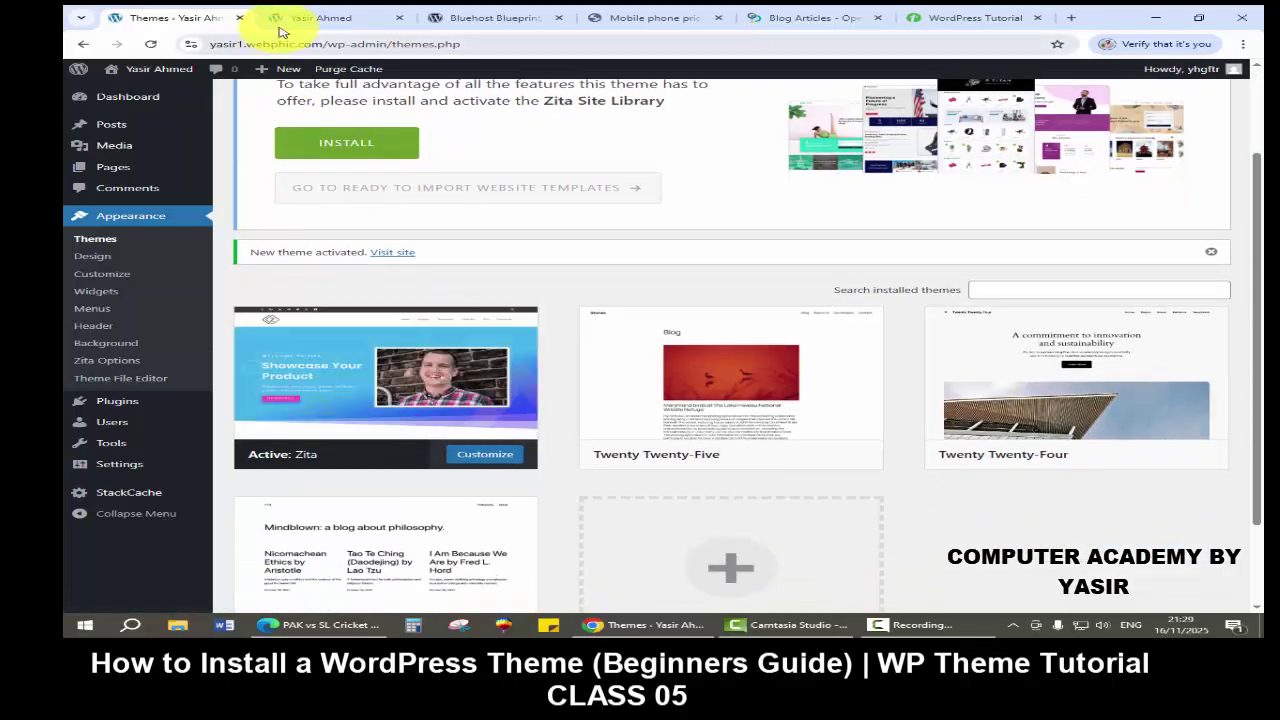
pyautogui.click(322, 18)
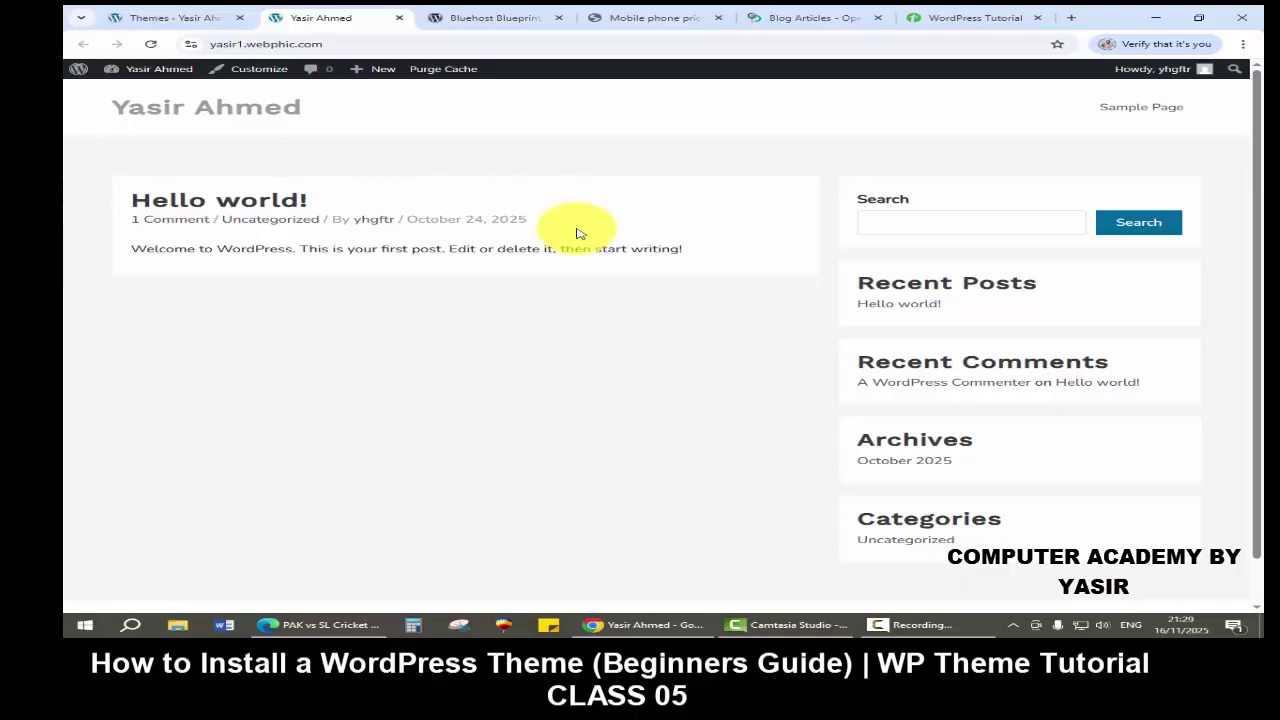
pyautogui.click(145, 17)
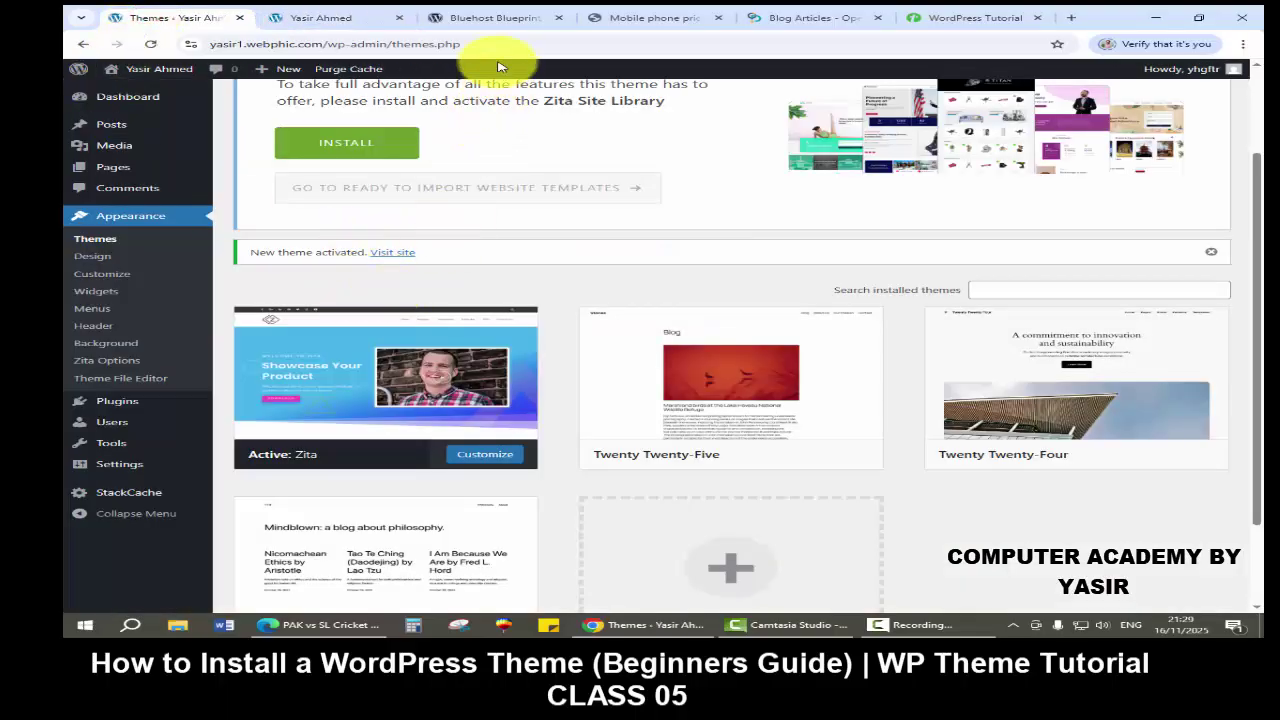
# Download the Bluehost Blueprint theme's zip file from its WordPress.org page
pyautogui.click(495, 20)
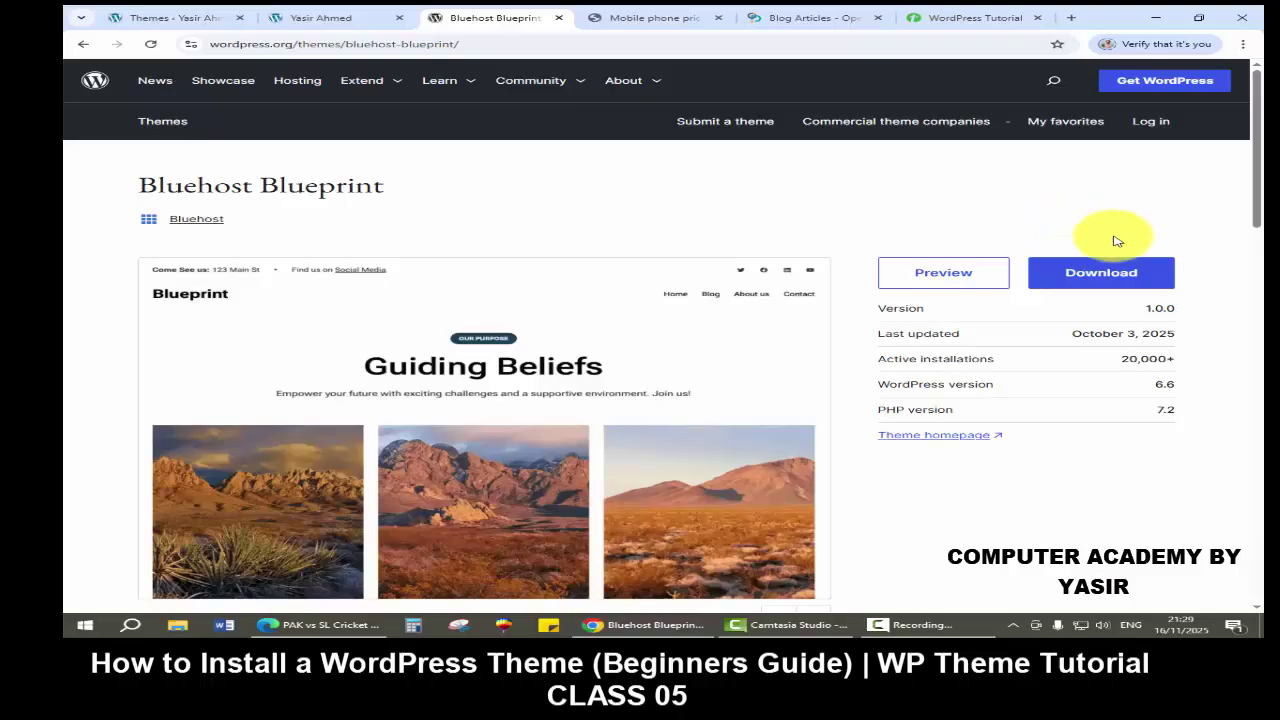
pyautogui.click(1105, 272)
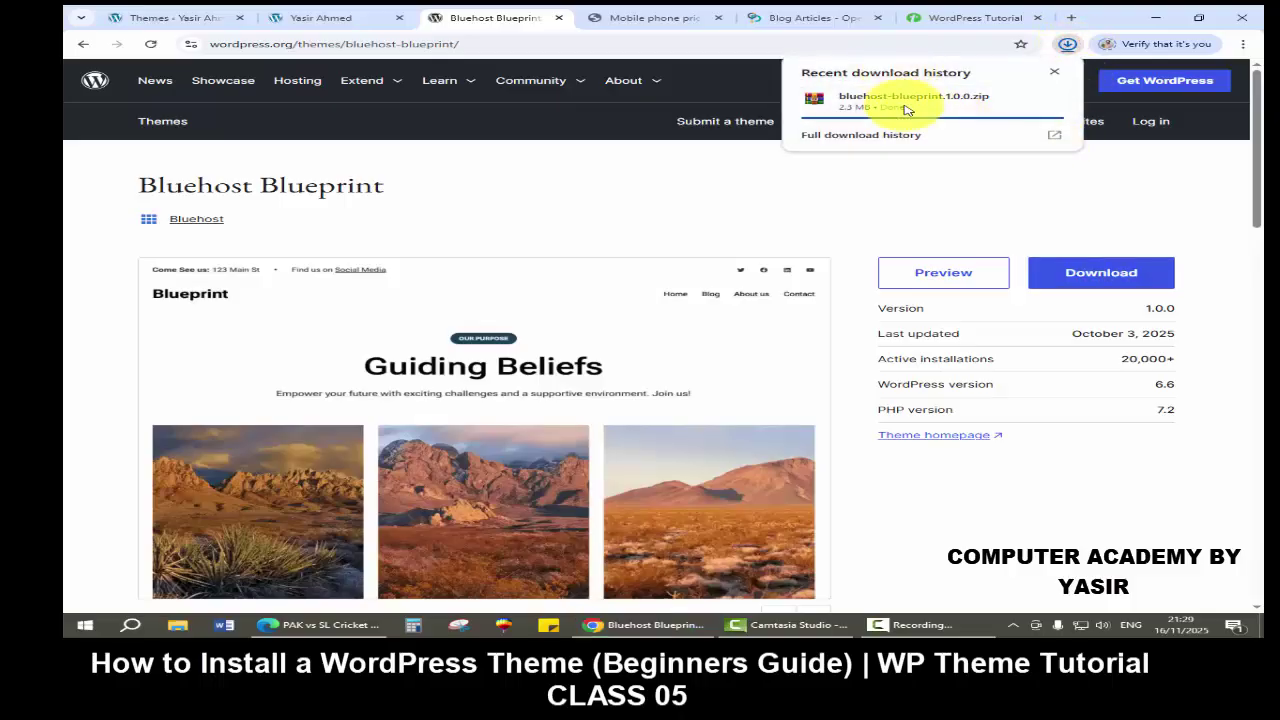
pyautogui.click(788, 178)
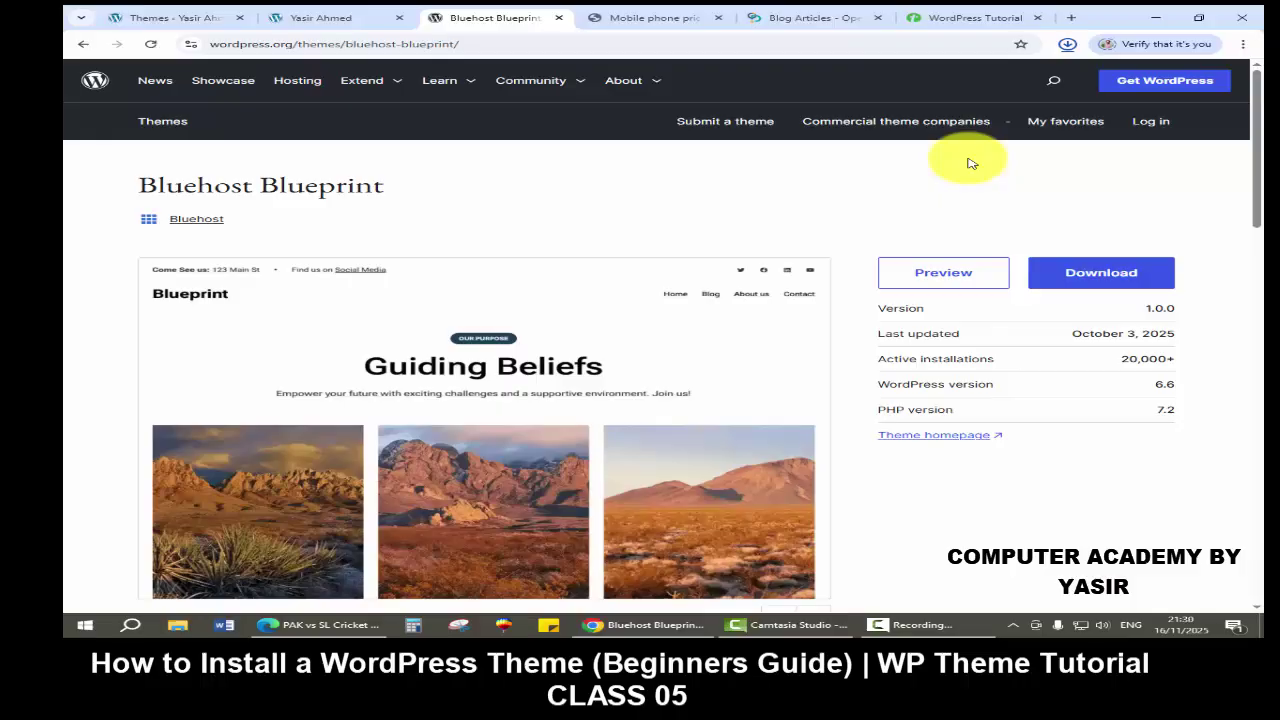
# Show bluehost-blueprint.1.0.0.zip in its File Explorer folder, move it from Downloads to the Desktop, and close the window
pyautogui.click(1065, 45)
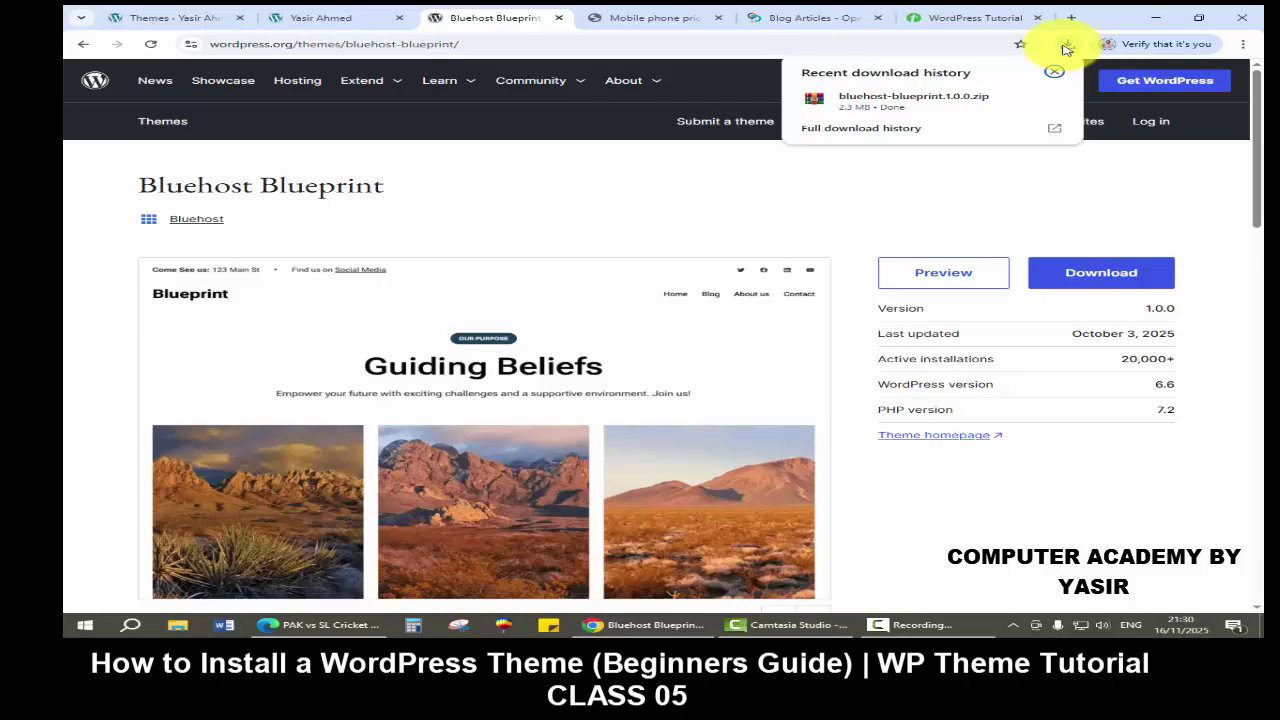
pyautogui.moveTo(977, 101)
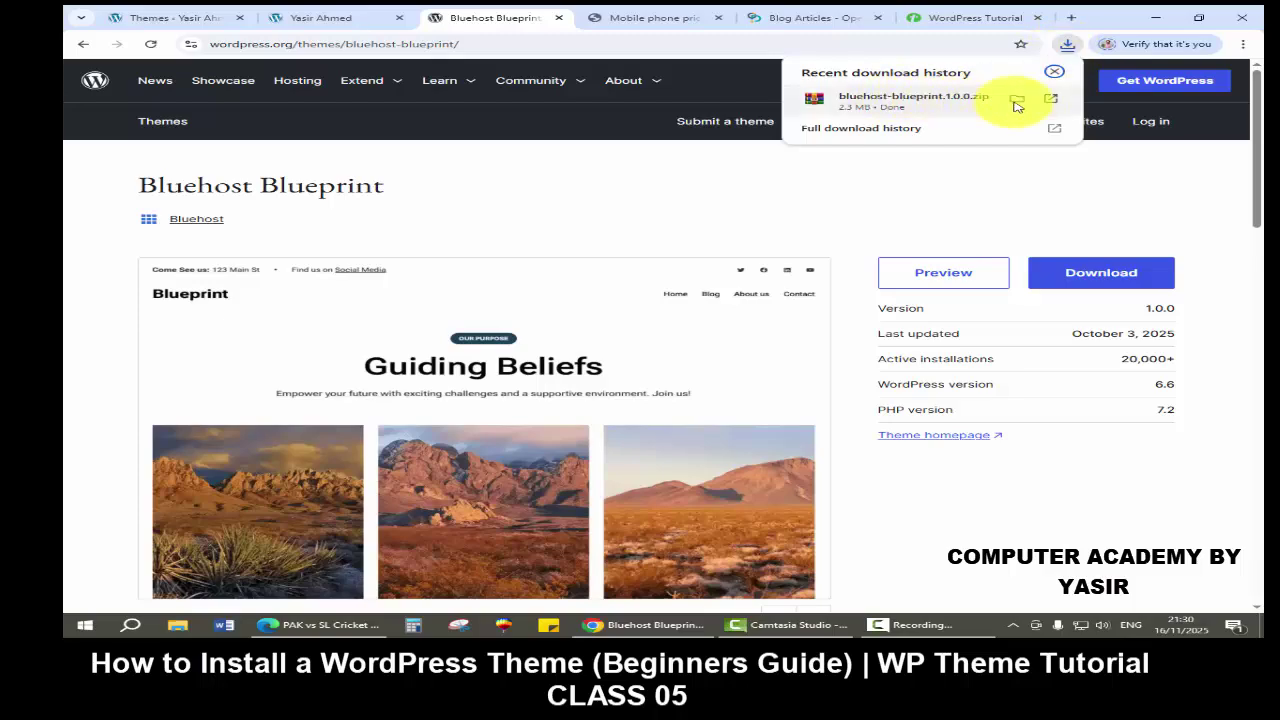
pyautogui.click(1016, 102)
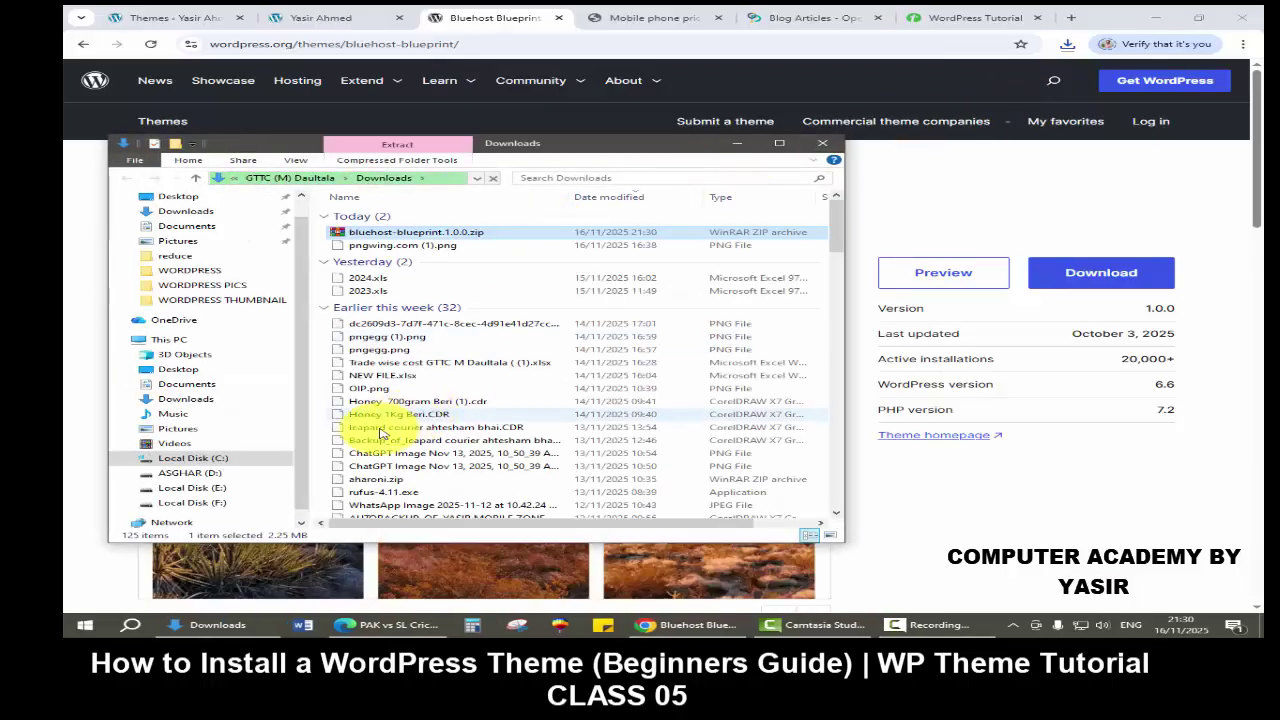
pyautogui.rightClick(408, 236)
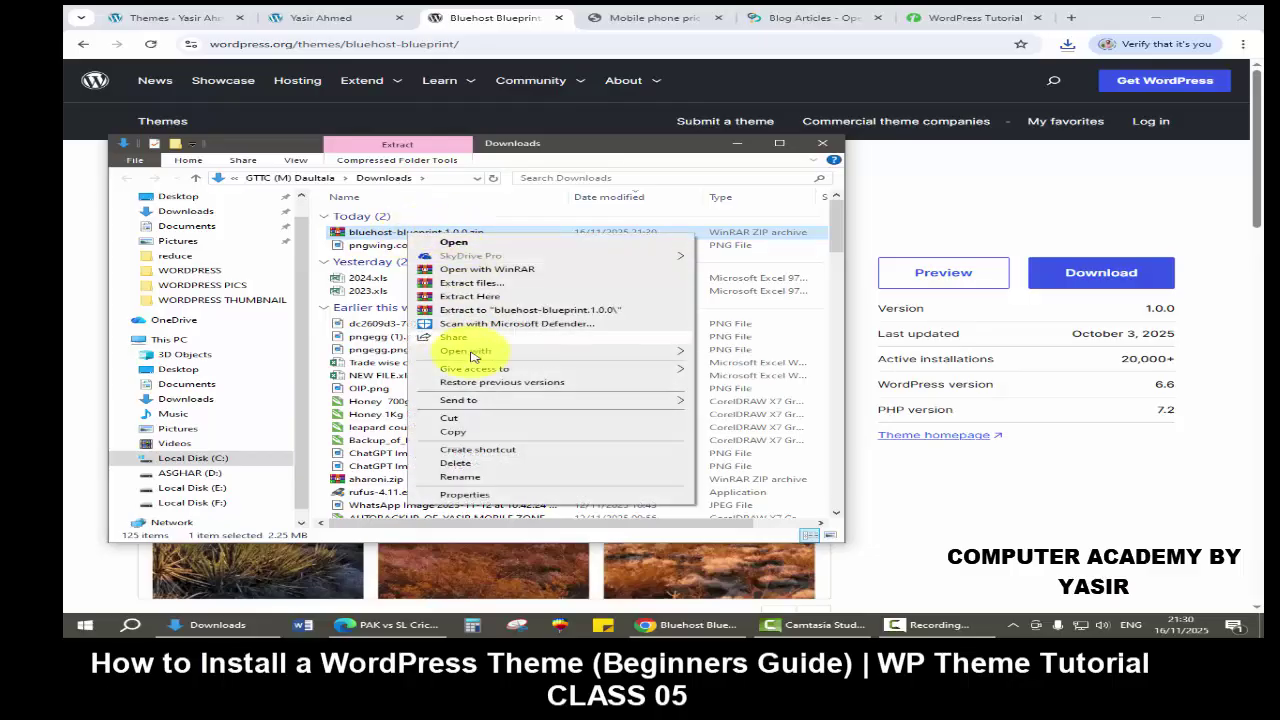
pyautogui.click(457, 419)
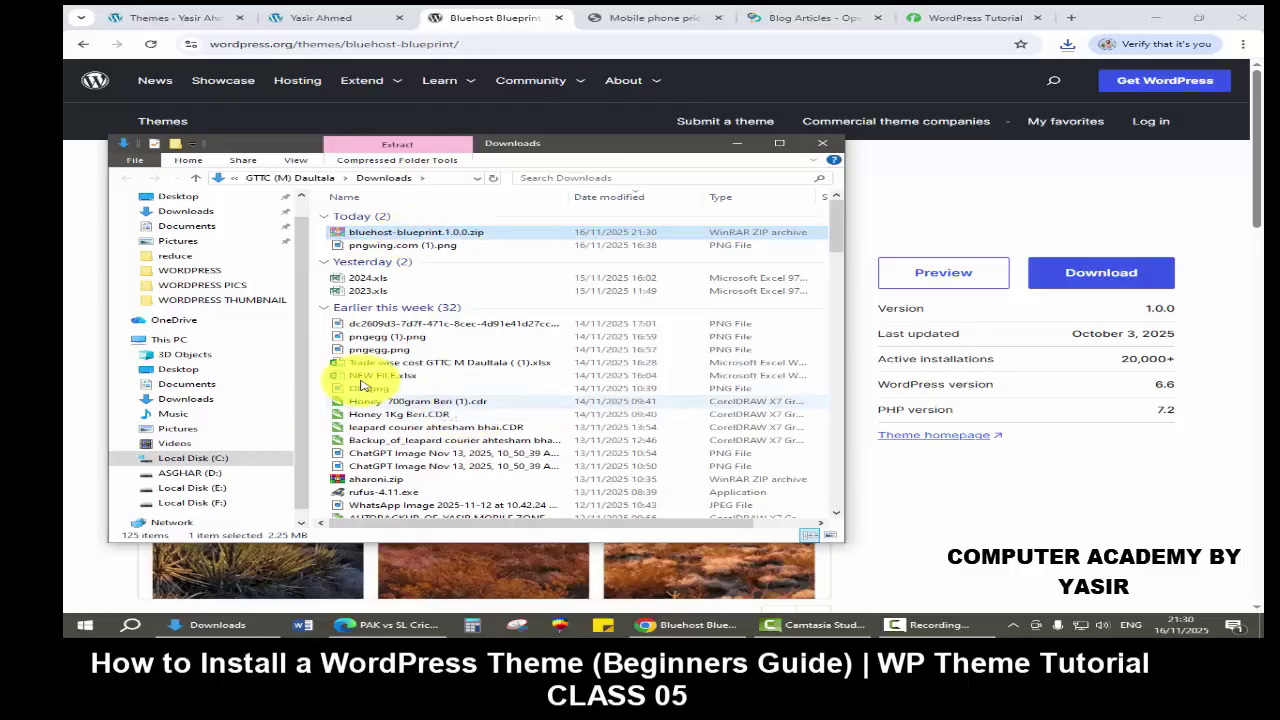
pyautogui.click(180, 369)
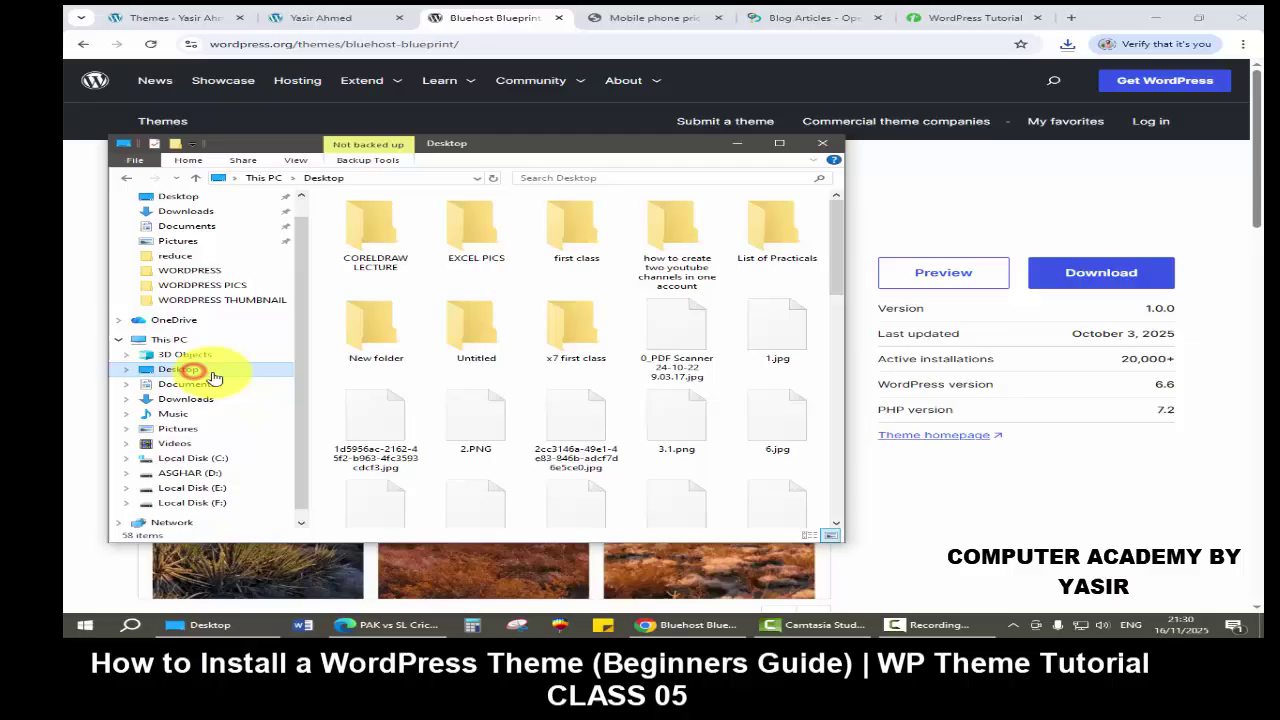
pyautogui.rightClick(757, 275)
pyautogui.click(822, 344)
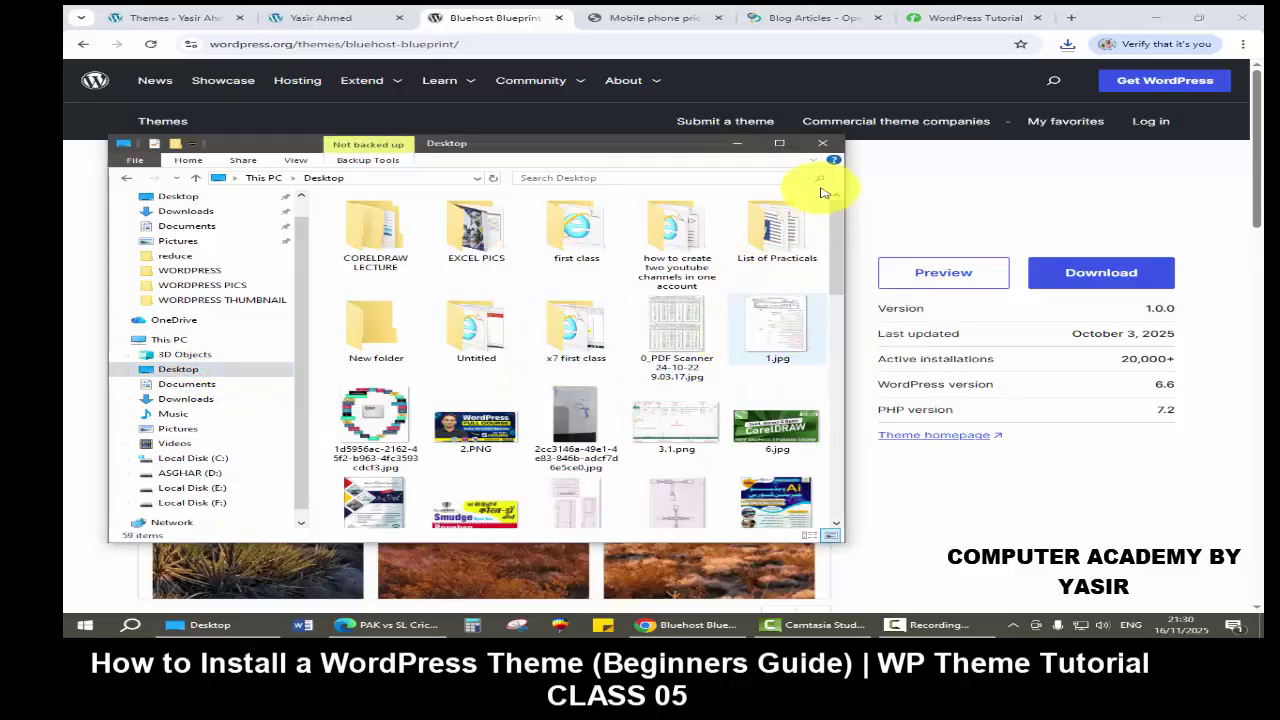
pyautogui.click(818, 149)
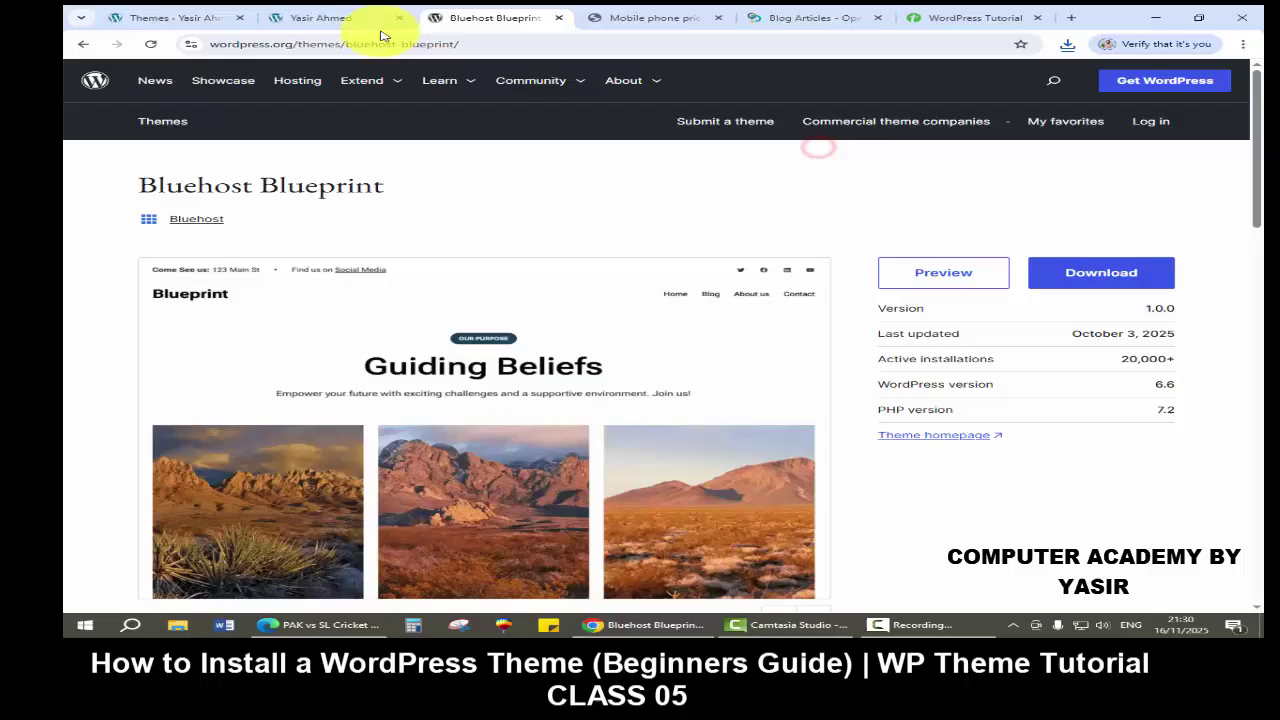
# Return to the WordPress admin's Themes page and open the page for adding a new theme
pyautogui.click(160, 17)
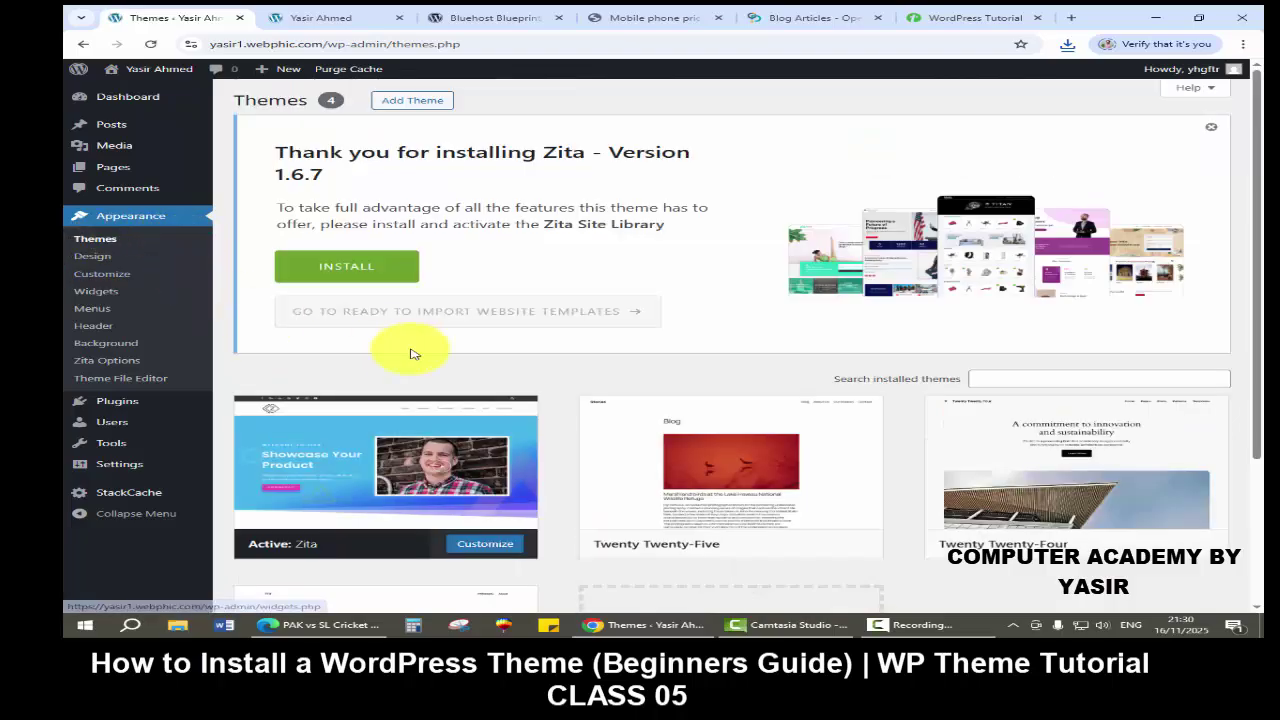
pyautogui.click(409, 102)
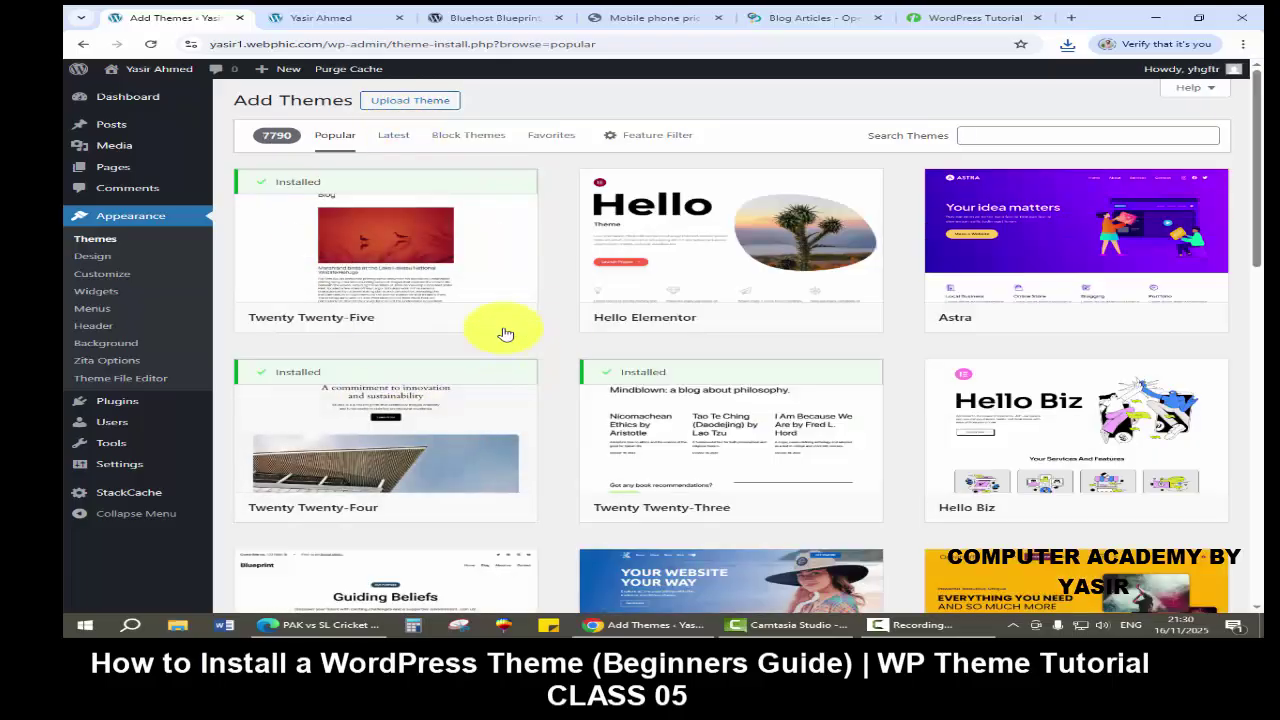
pyautogui.moveTo(1095, 510)
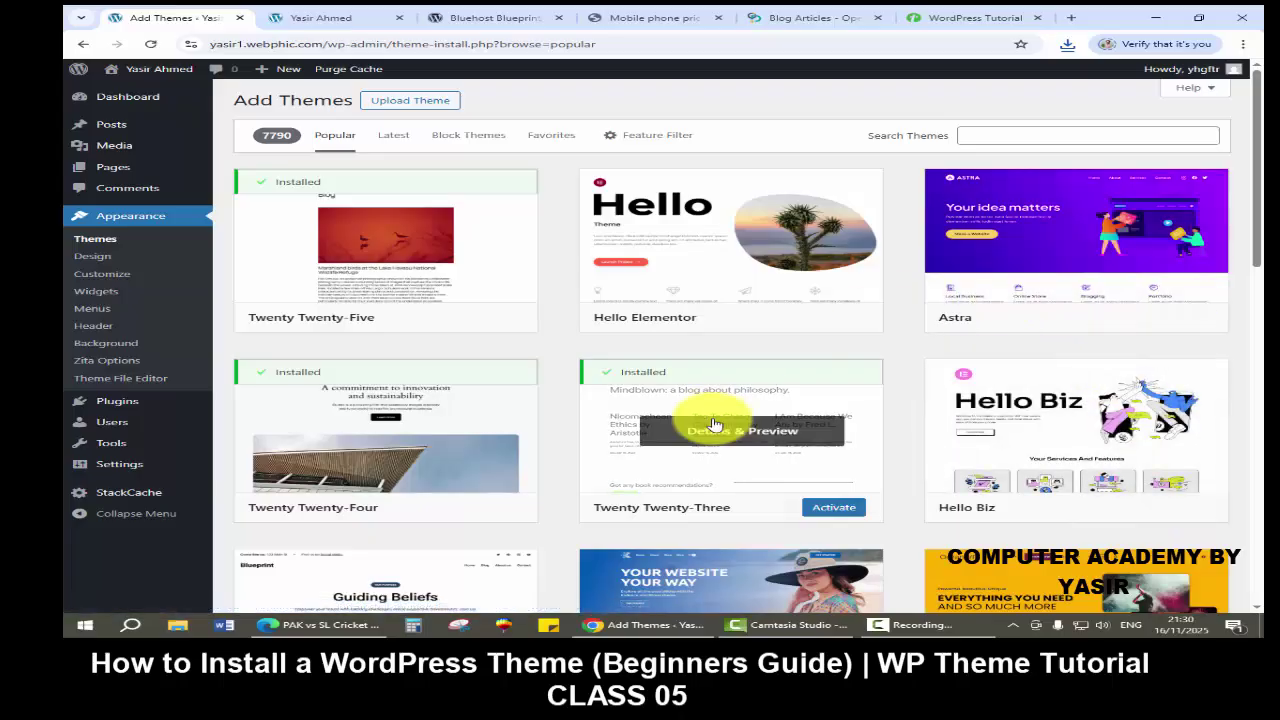
# Upload bluehost-blueprint.1.0.0.zip from the Desktop on the Add Themes page and install it
pyautogui.click(485, 17)
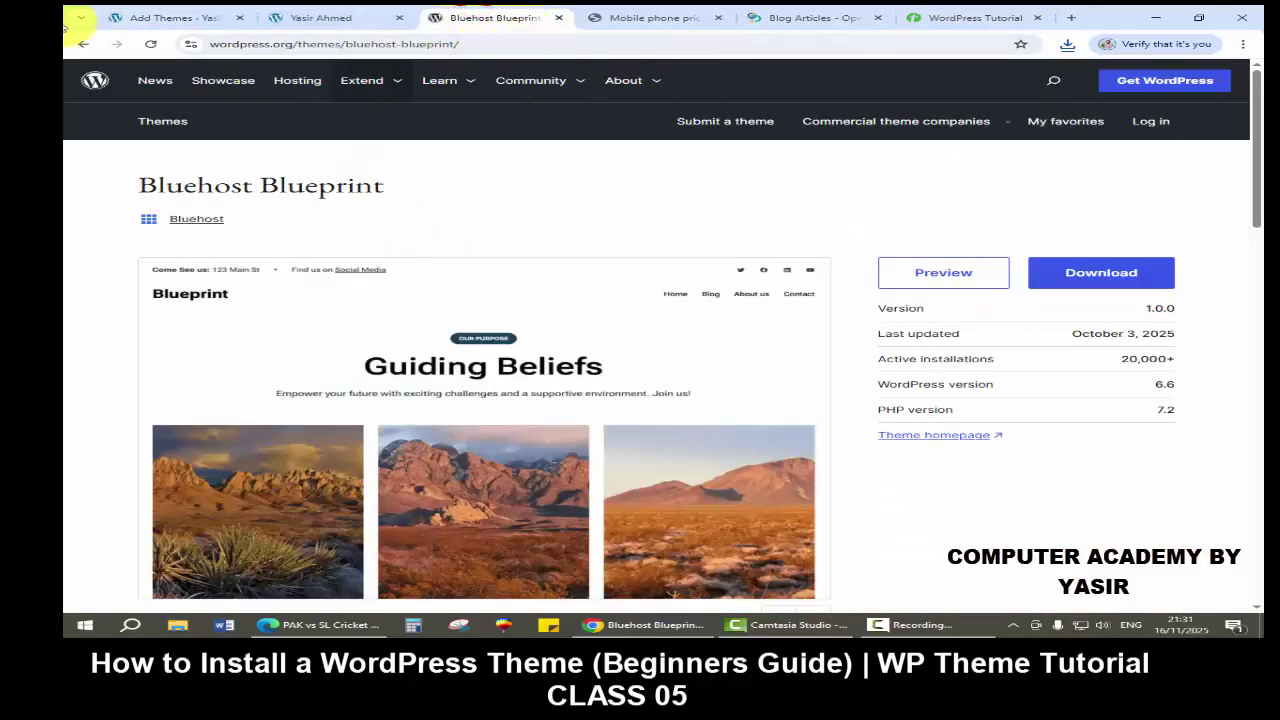
pyautogui.click(200, 15)
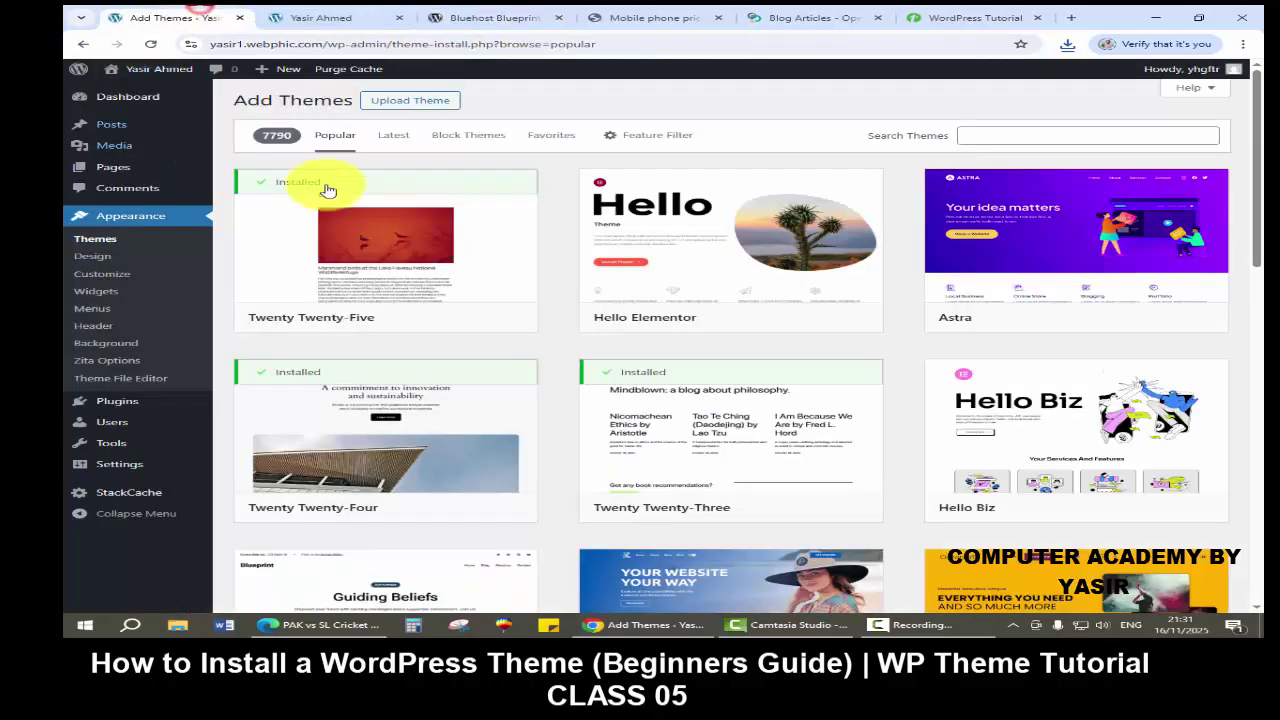
pyautogui.click(420, 104)
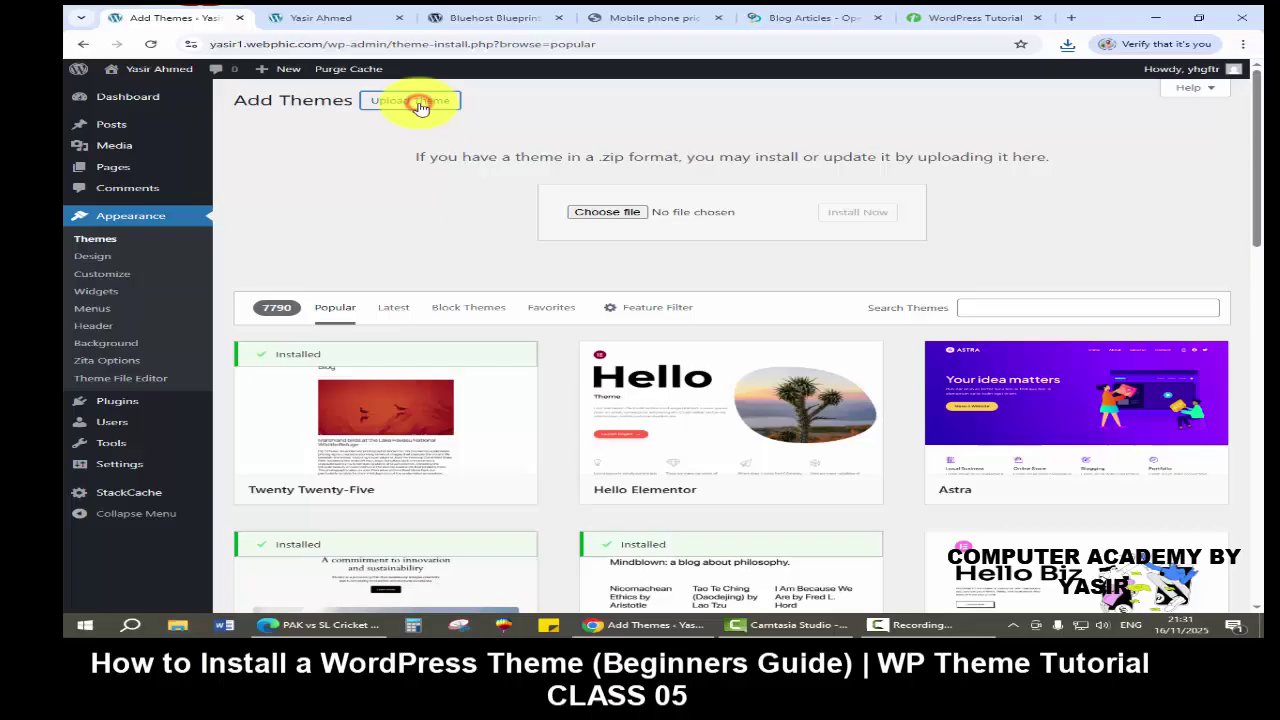
pyautogui.click(607, 213)
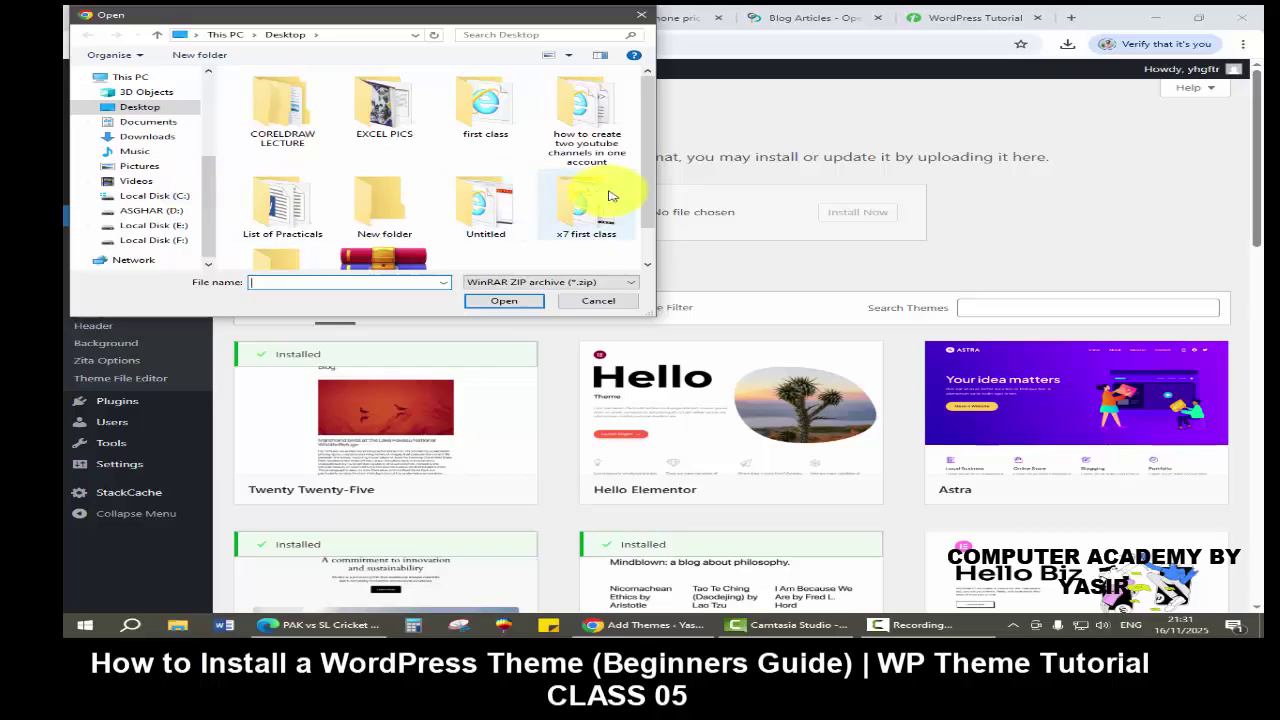
pyautogui.scroll(-1, 651, 190)
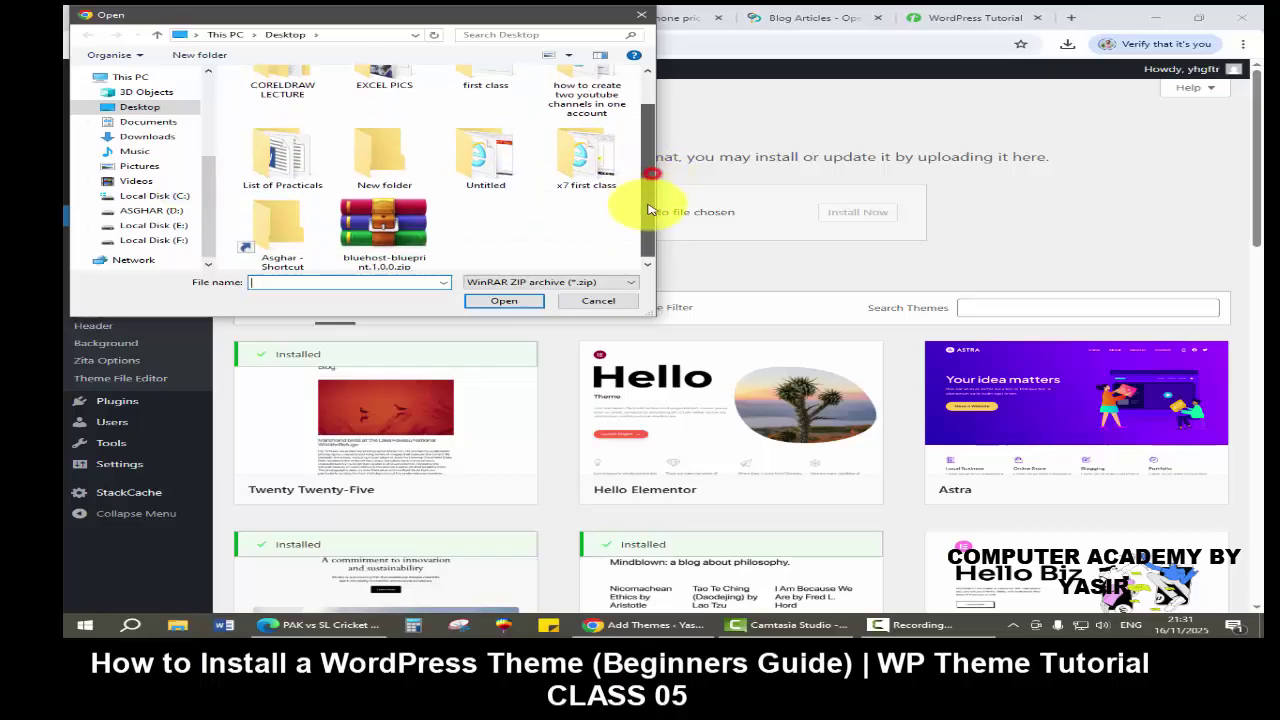
pyautogui.click(380, 233)
pyautogui.click(500, 301)
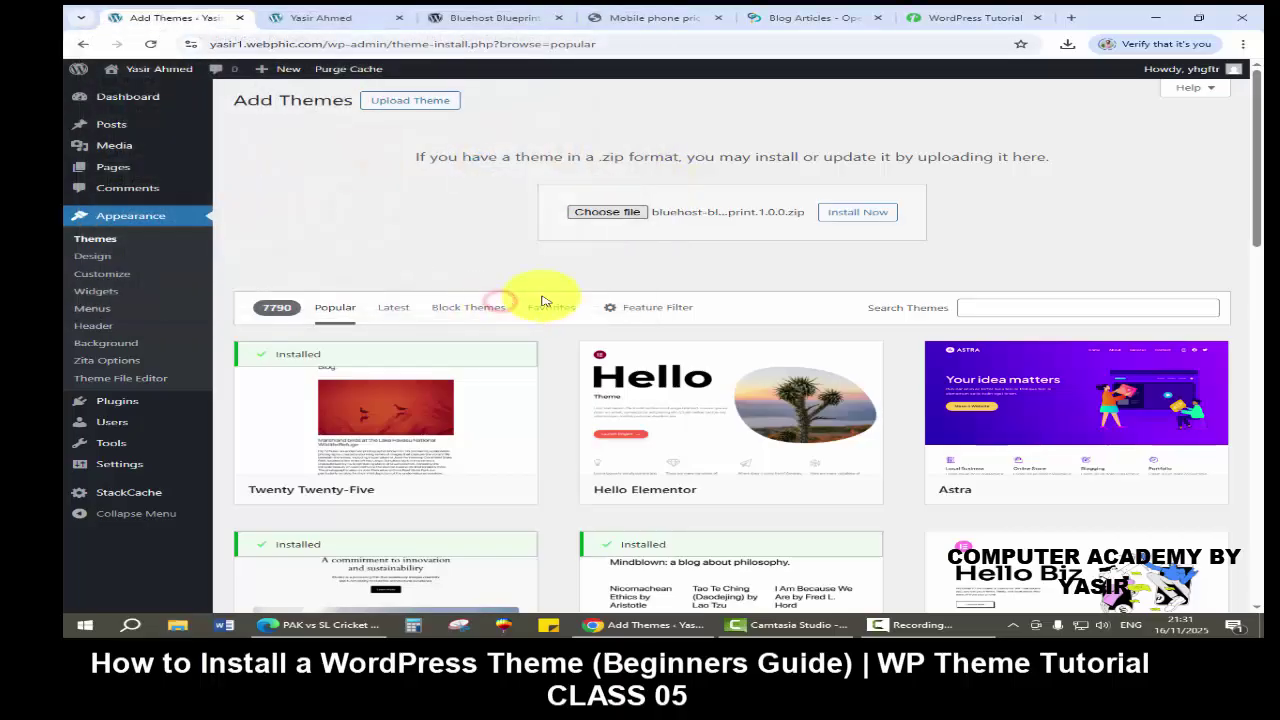
pyautogui.click(849, 213)
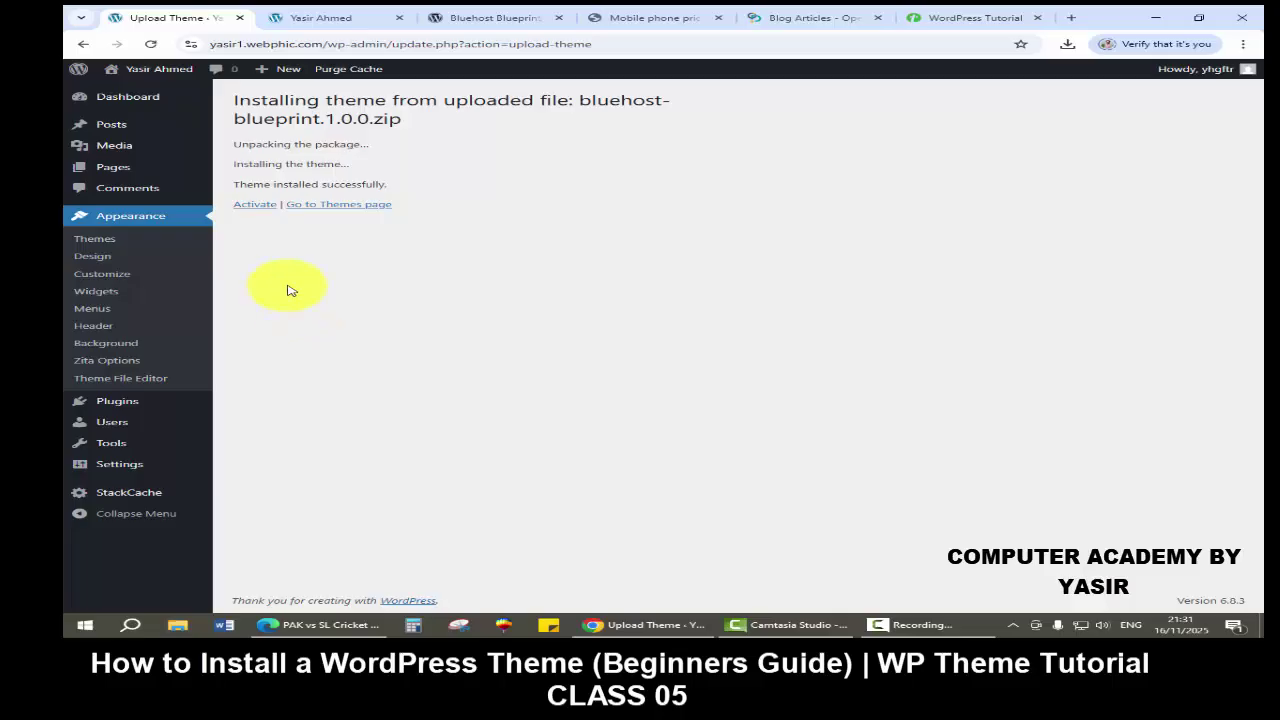
# Activate the newly installed Bluehost Blueprint theme and reload the site's front end to view its design
pyautogui.click(248, 205)
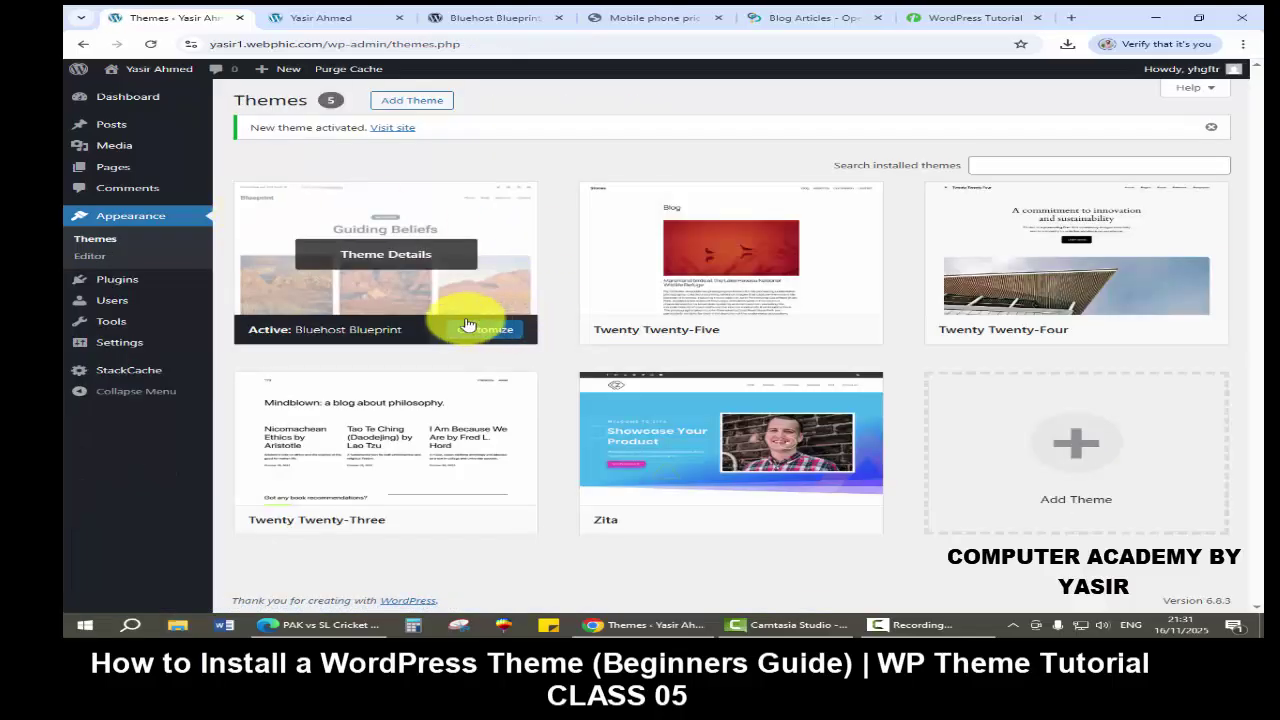
pyautogui.click(303, 21)
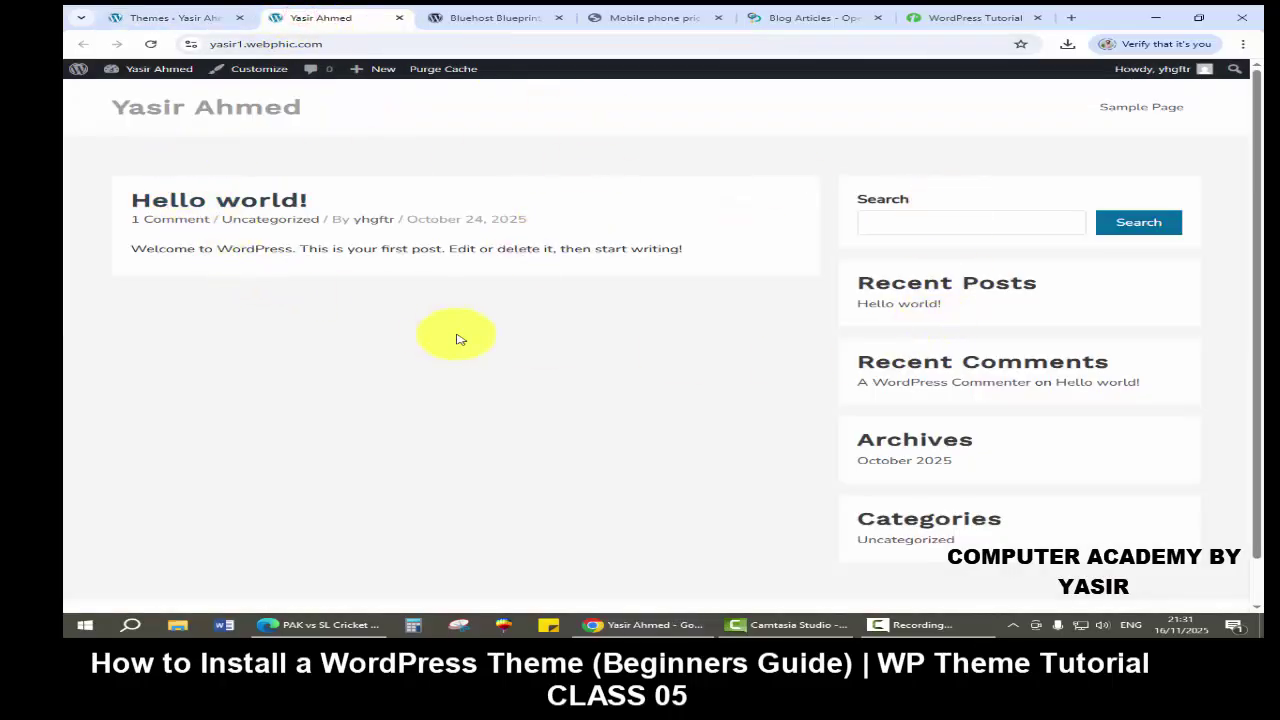
pyautogui.click(152, 45)
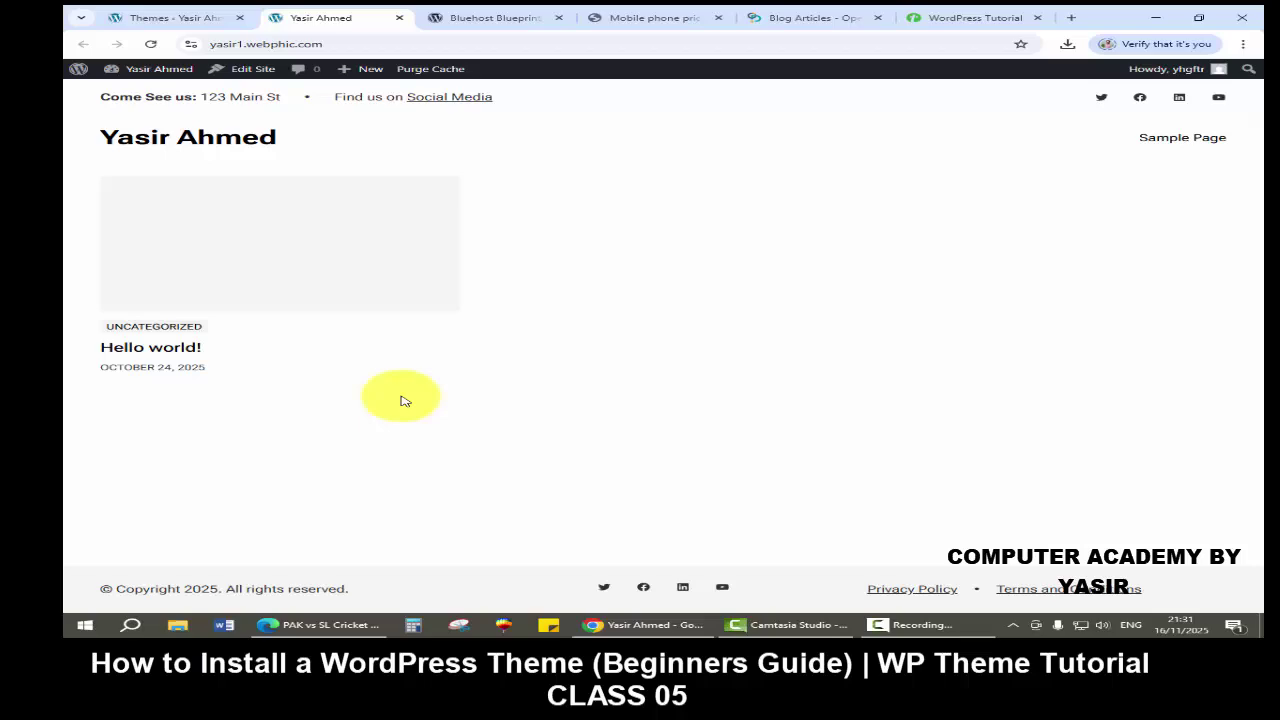
# Return to the admin's installed themes and open the active Bluehost Blueprint theme for customization
pyautogui.click(170, 17)
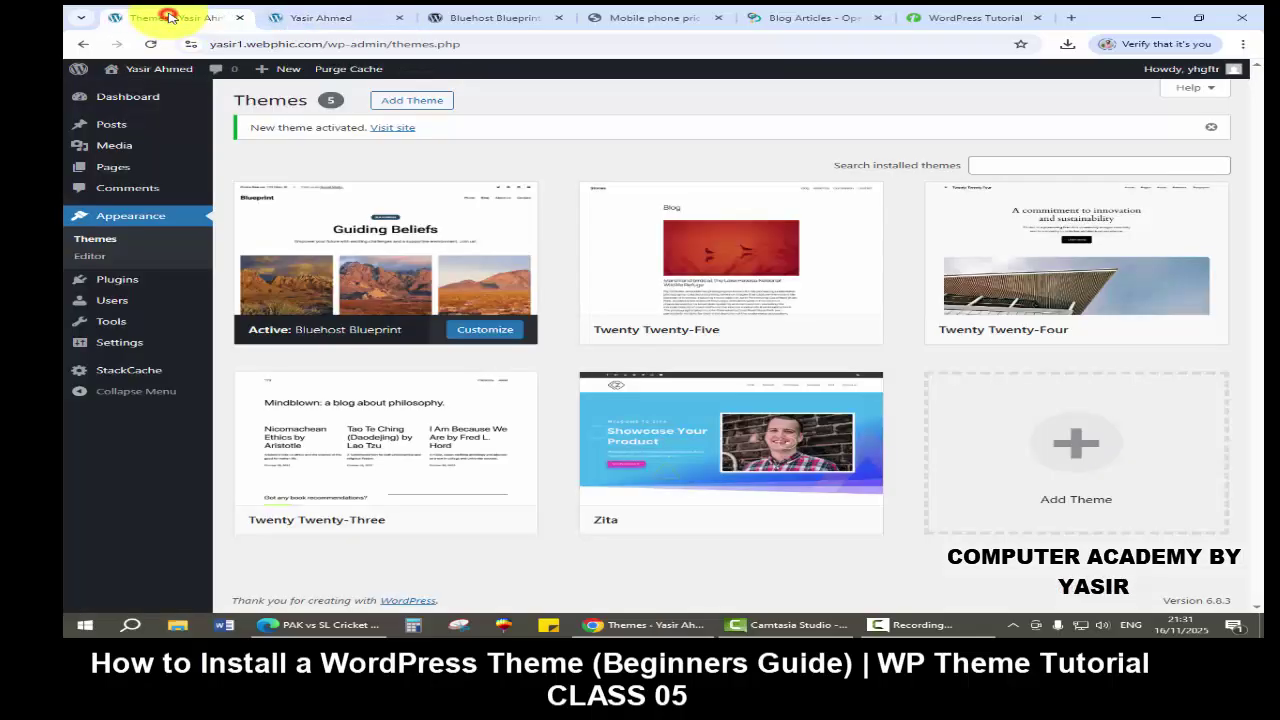
pyautogui.click(148, 218)
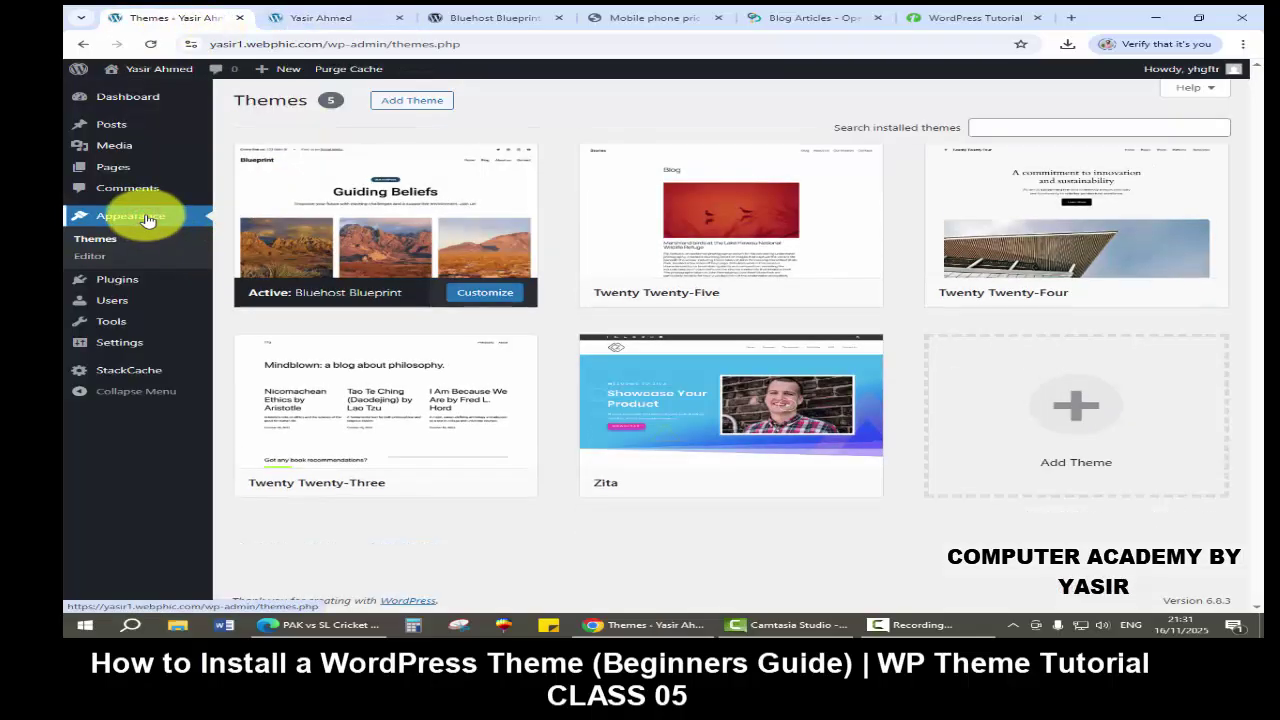
pyautogui.click(475, 298)
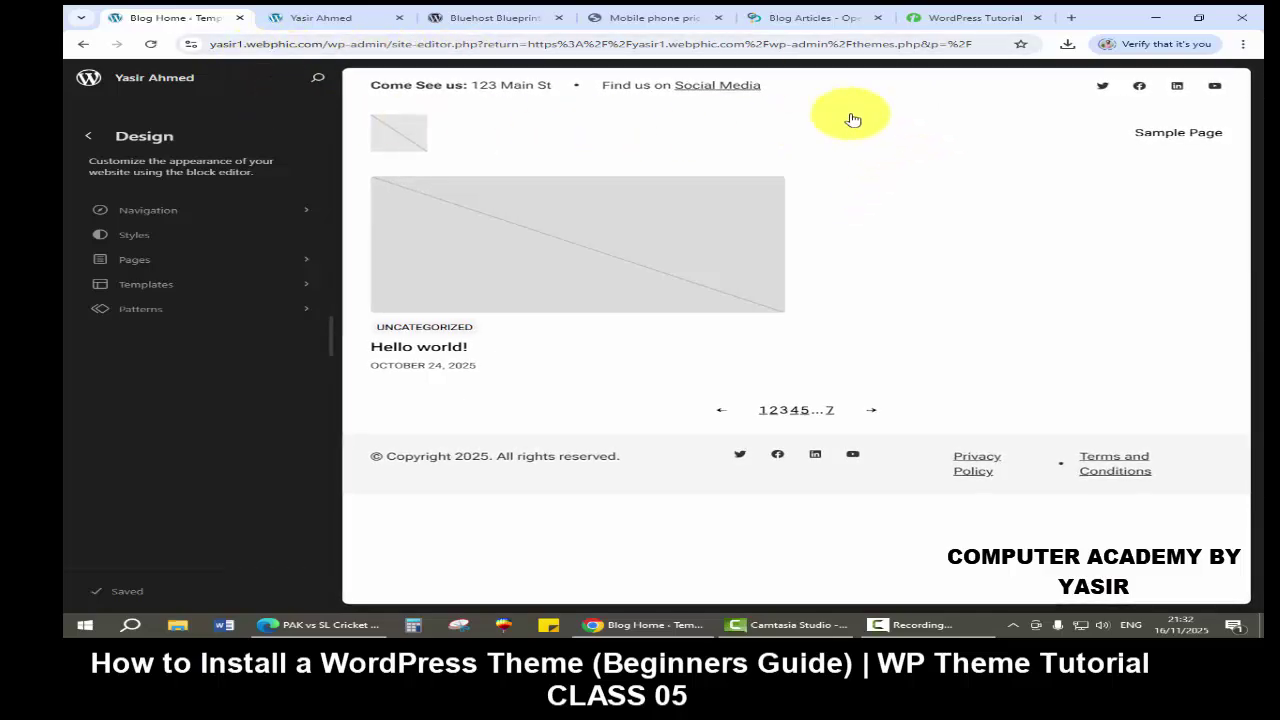
# Examine the layout of the Tutorialspoint WordPress tutorial page, from its sidebar menu and content down to the footer
pyautogui.click(956, 19)
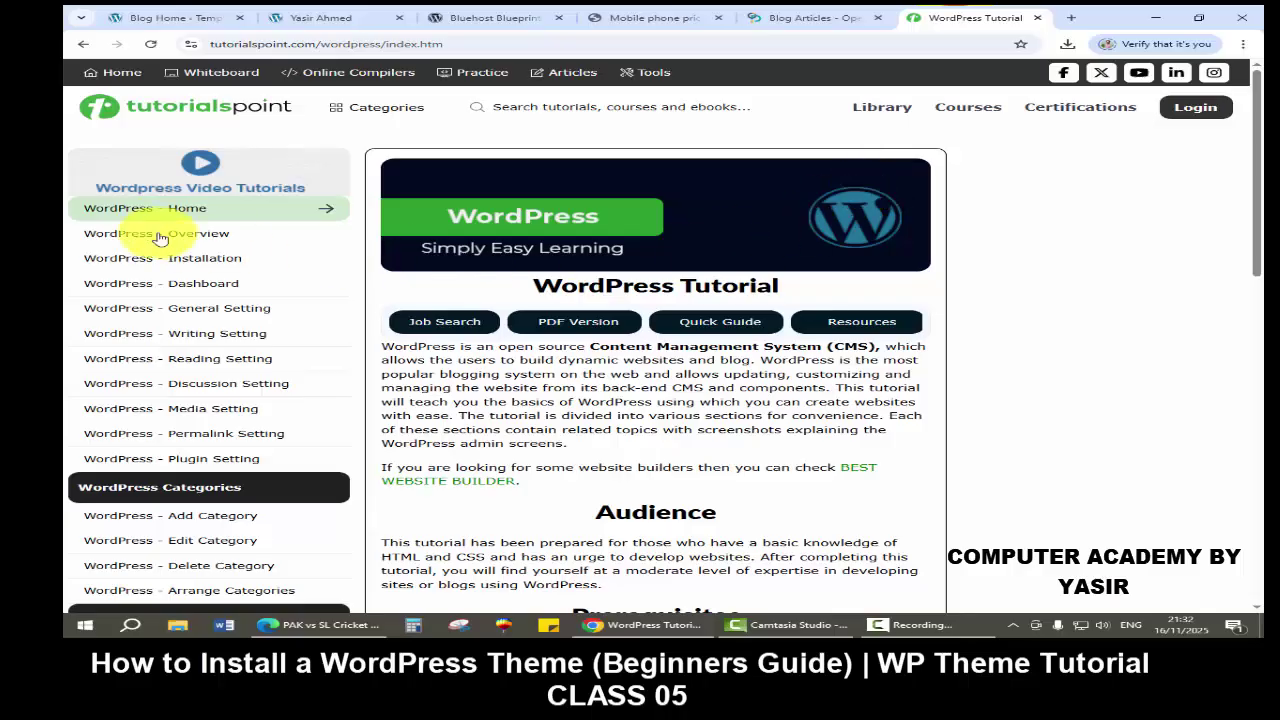
pyautogui.scroll(-7, 594, 461)
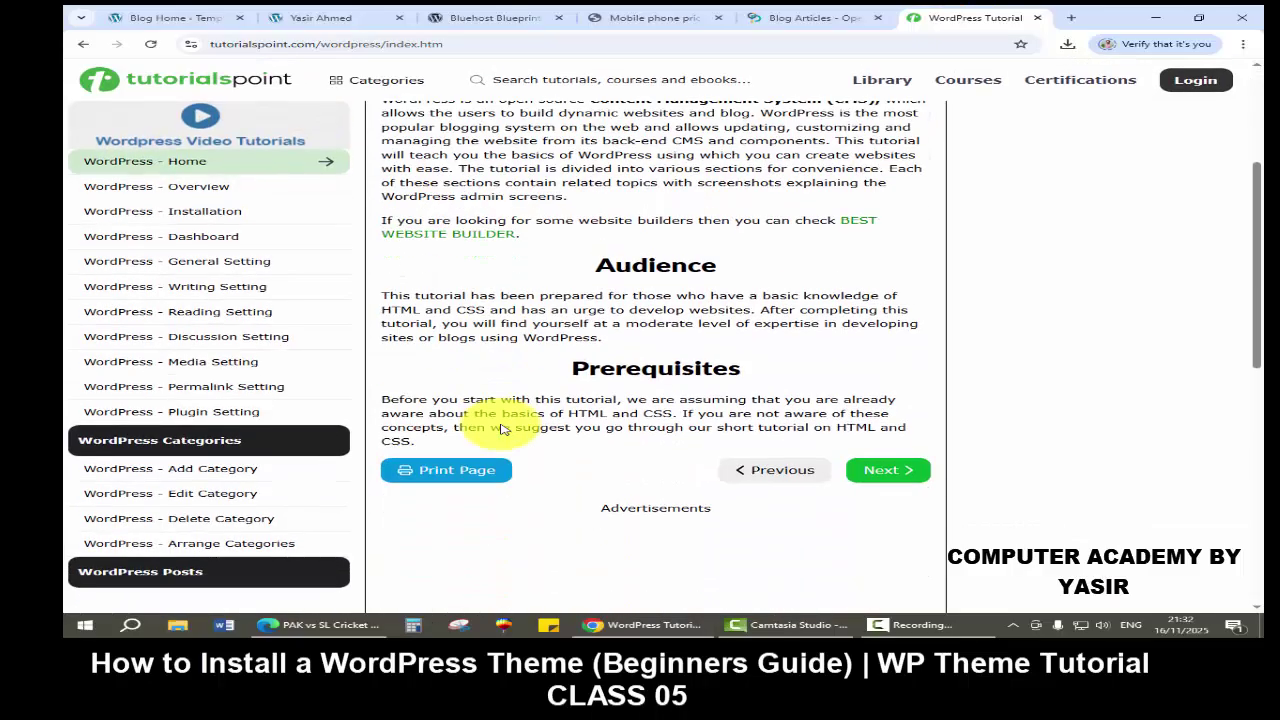
pyautogui.scroll(-3, 503, 428)
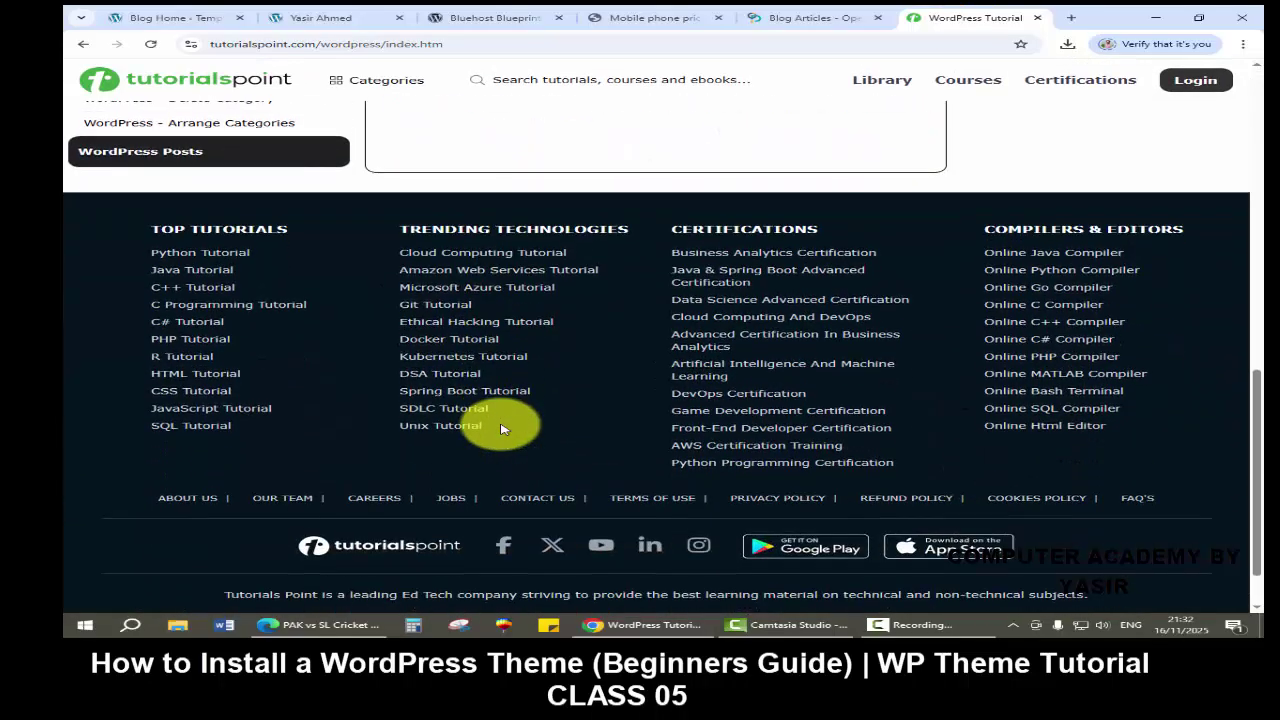
pyautogui.scroll(1, 503, 430)
pyautogui.scroll(2, 503, 428)
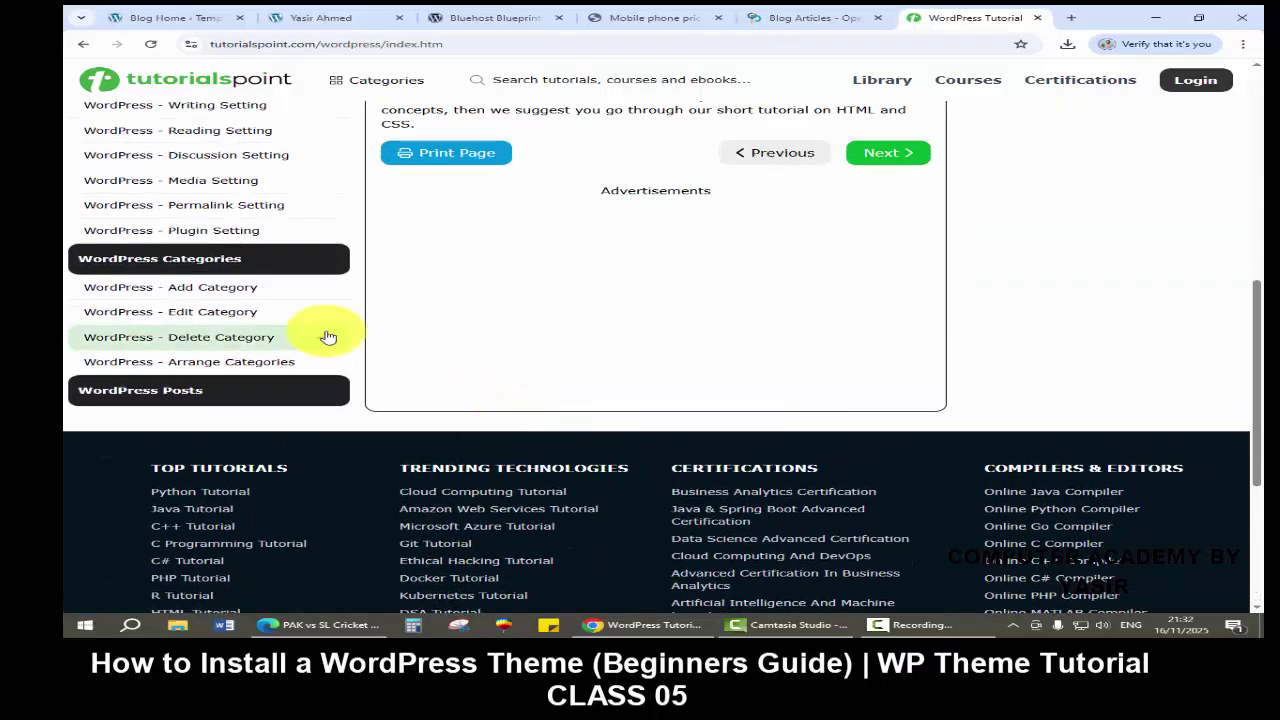
pyautogui.scroll(2, 329, 337)
pyautogui.scroll(6, 457, 331)
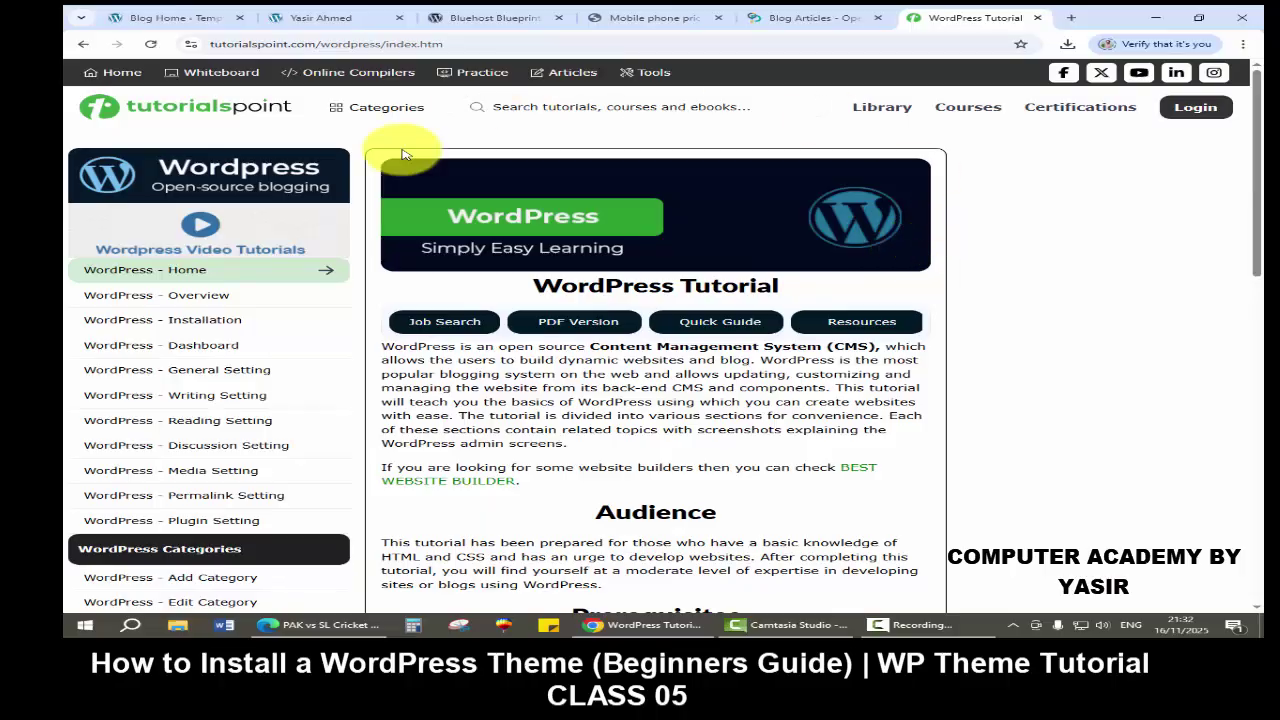
# Examine the whatmobile.com.pk and opendata.com.pk blog page layouts, and return to the WordPress site's front end
pyautogui.click(640, 17)
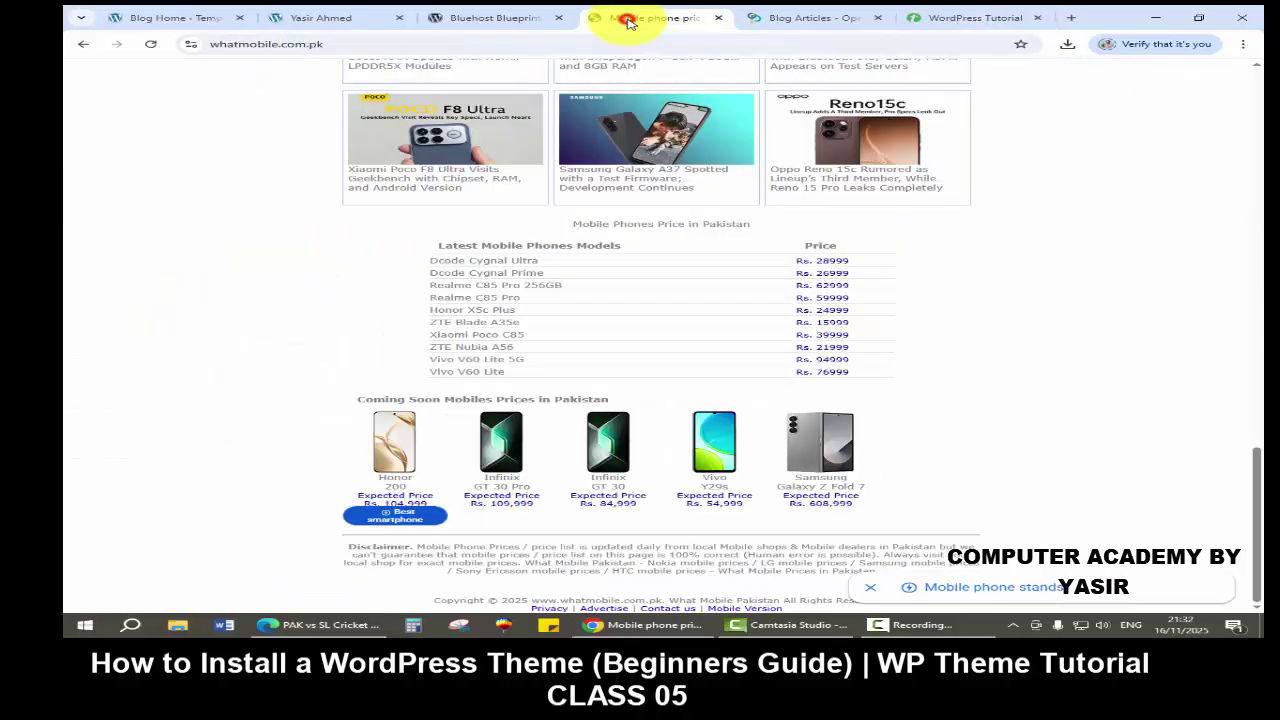
pyautogui.scroll(10, 155, 298)
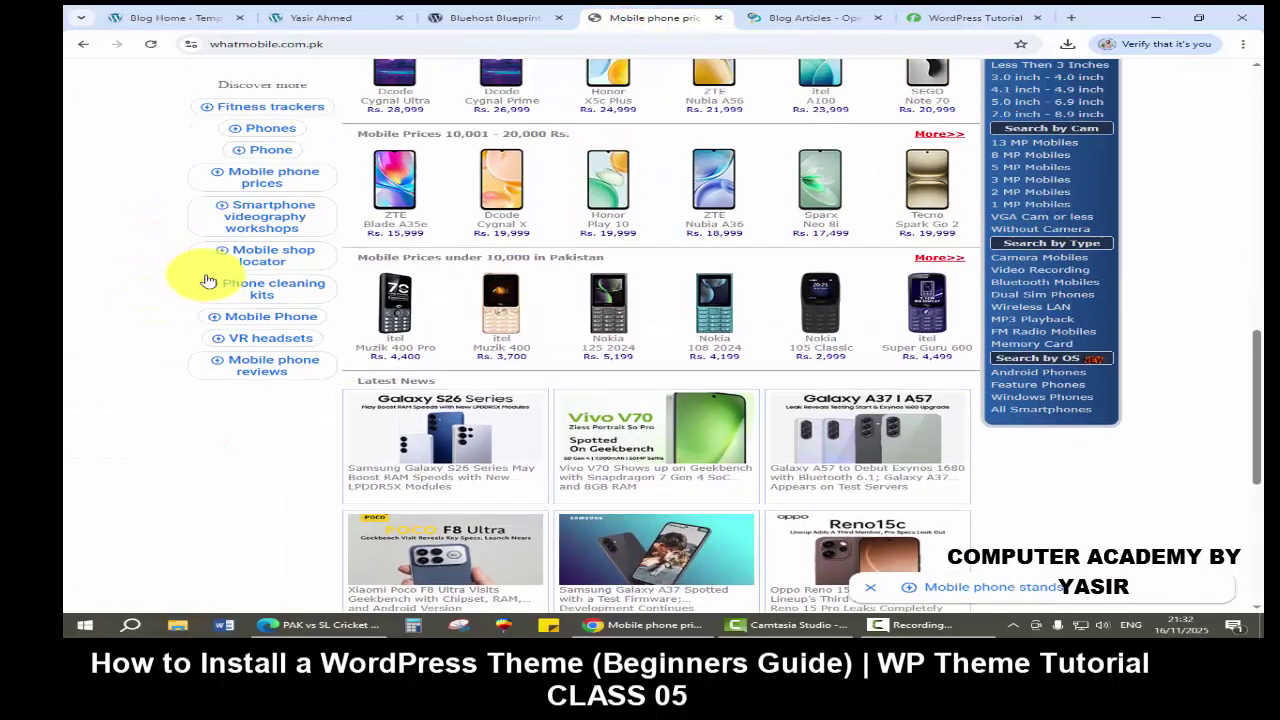
pyautogui.scroll(3, 207, 280)
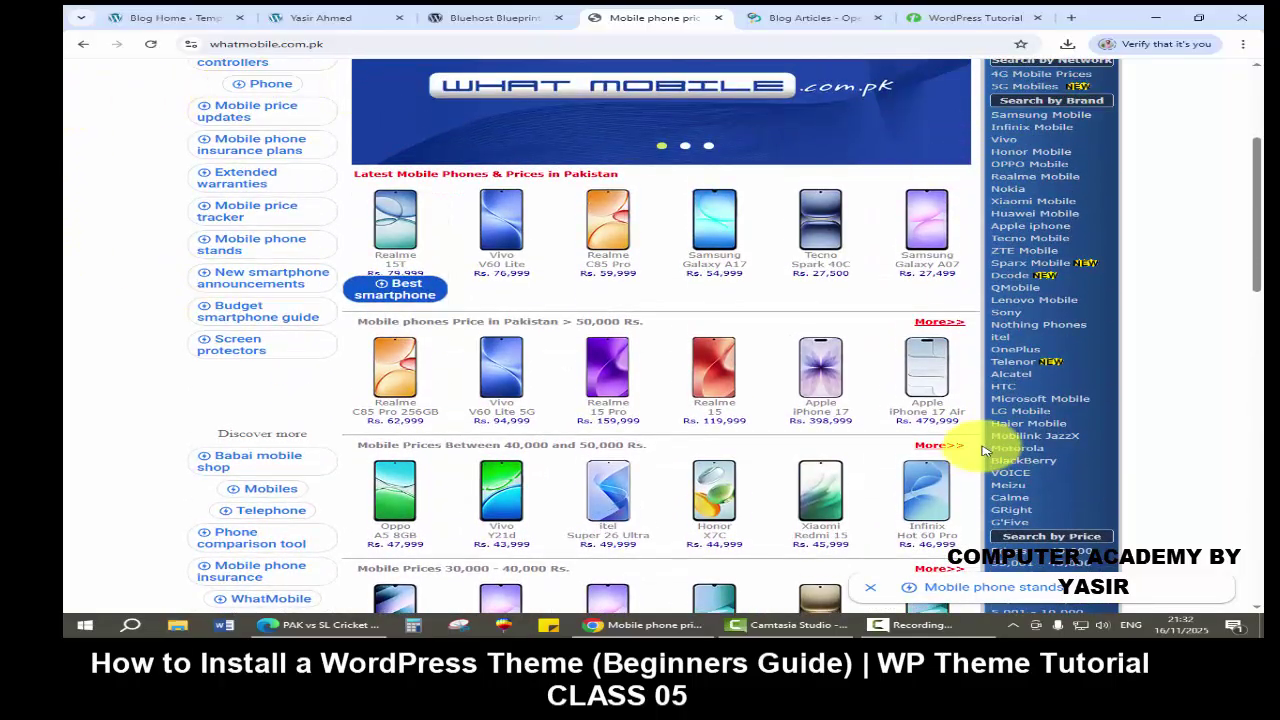
pyautogui.click(836, 20)
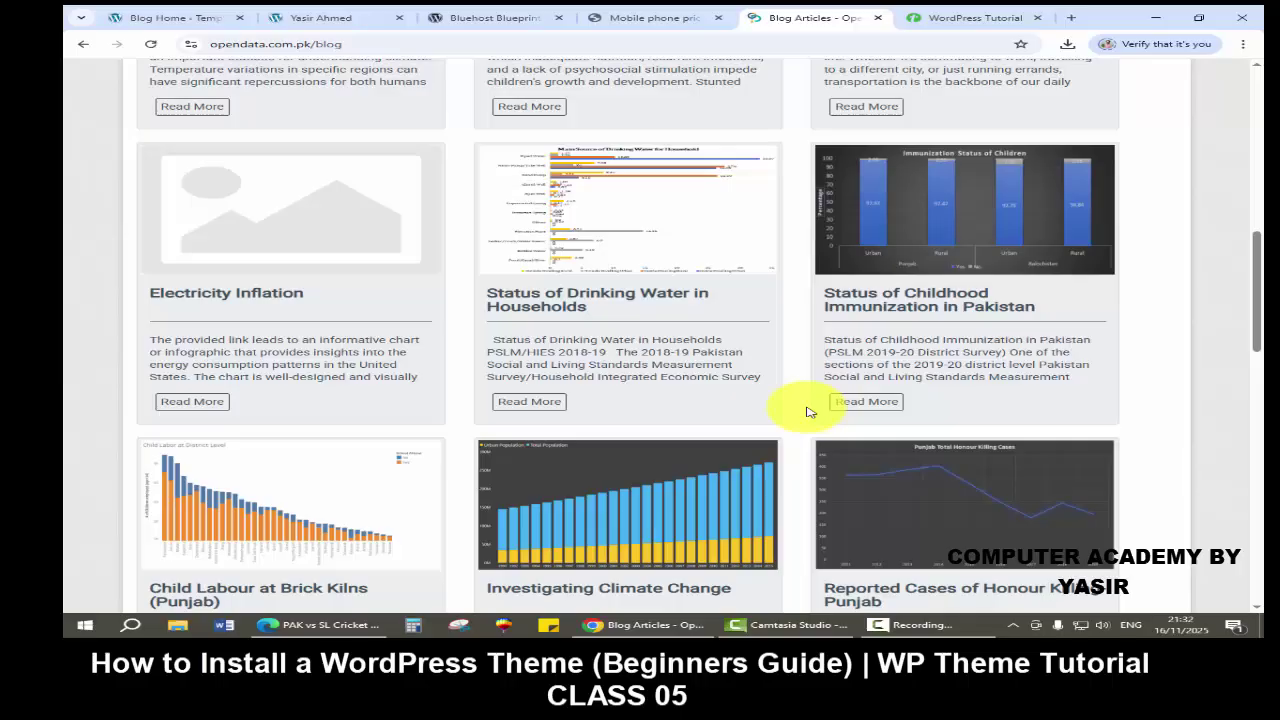
pyautogui.click(340, 18)
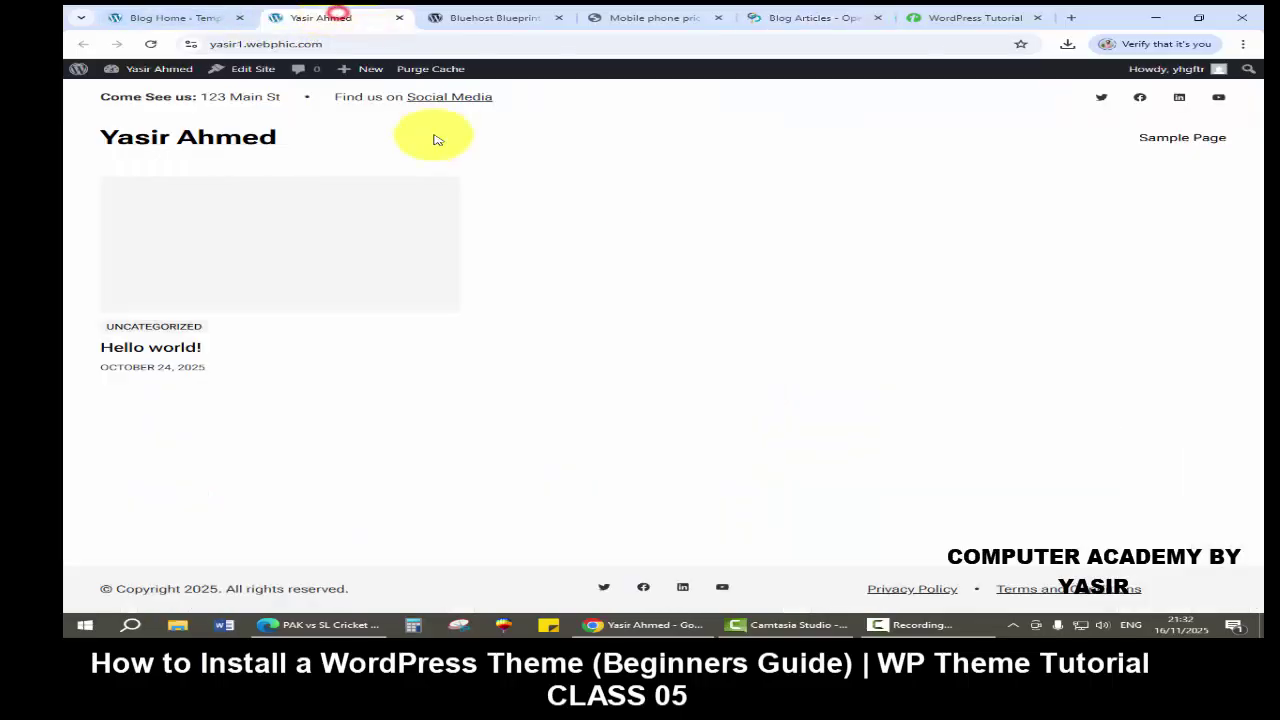